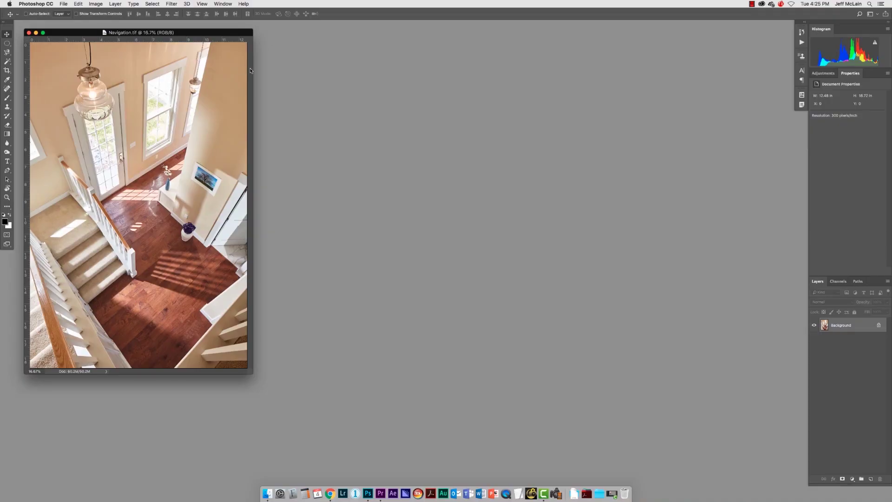
Step: Turn on Window > Application Frame so the staircase photo docks as a tab
left_click(221, 4)
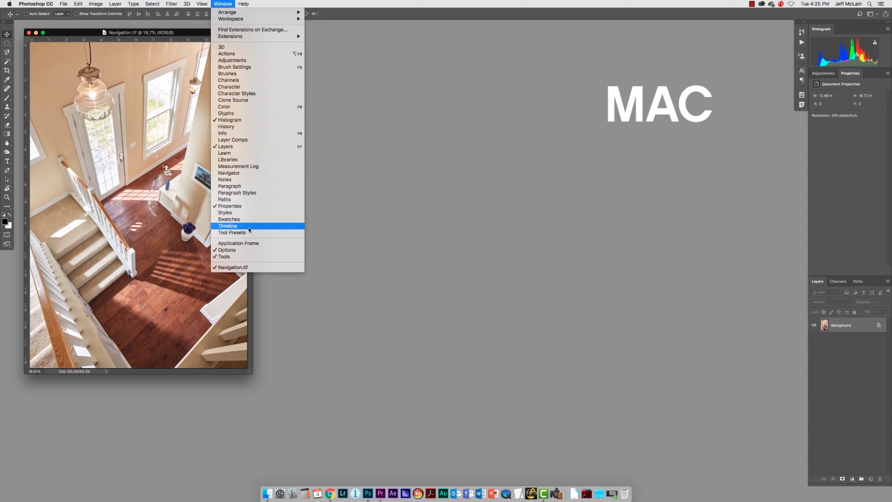
left_click(249, 242)
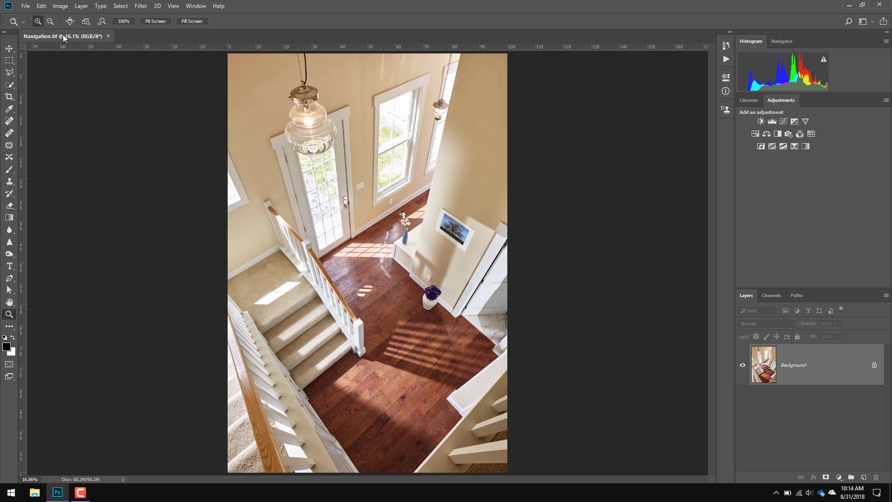
Step: Float Navigation.tif in its own window and nudge it into place toward the upper left
left_click_drag(63, 34, 97, 89)
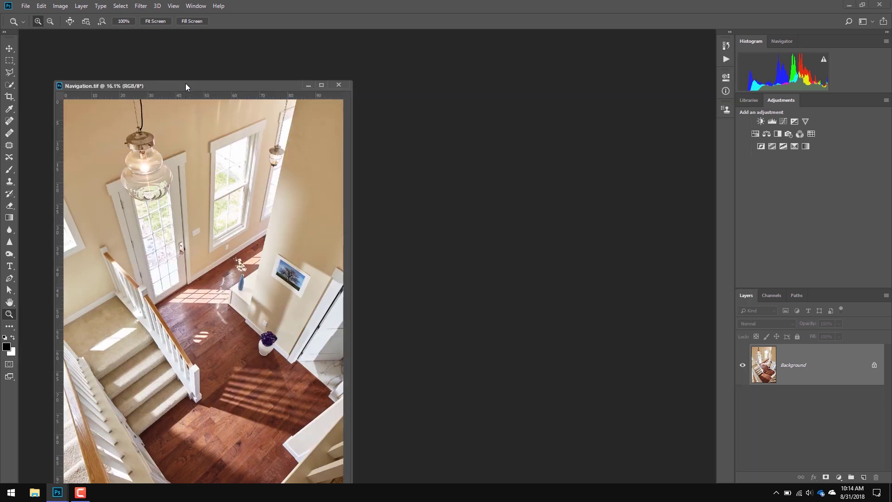
left_click_drag(187, 82, 196, 39)
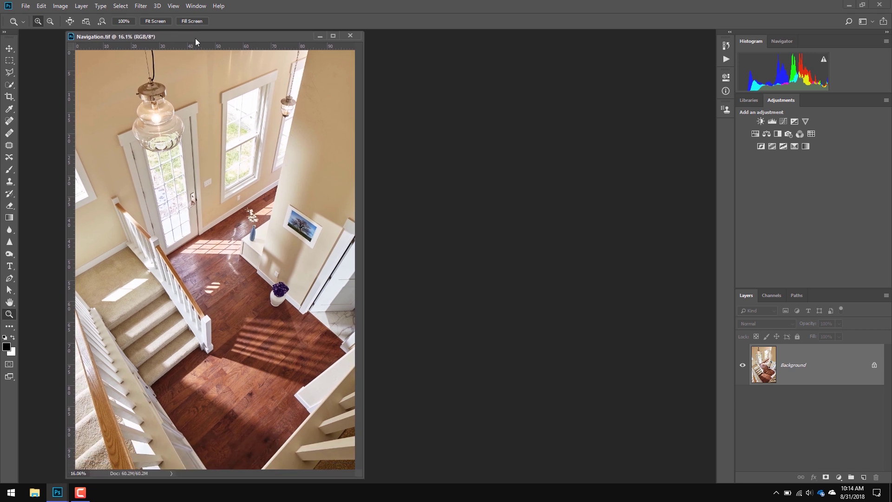
left_click_drag(196, 40, 163, 43)
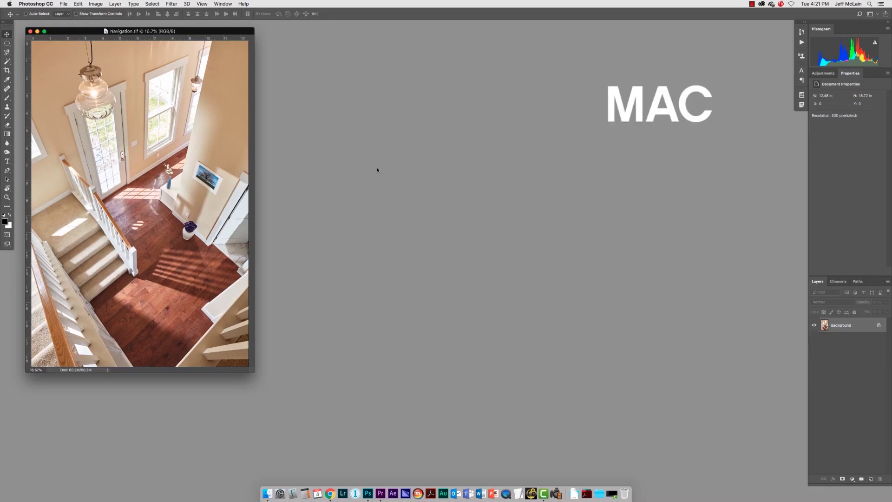
mouse_move(180, 33)
left_mouse_down()
mouse_move(244, 44)
mouse_move(203, 57)
mouse_move(177, 33)
left_mouse_up()
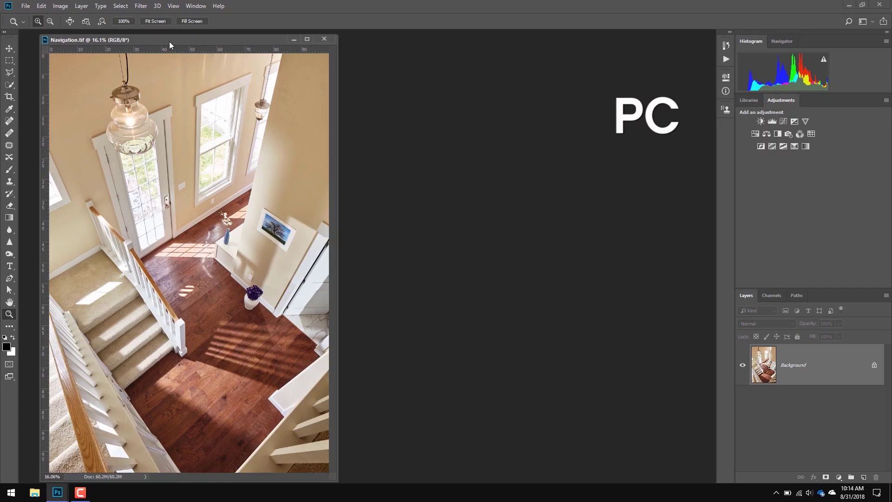
left_click_drag(169, 41, 180, 40)
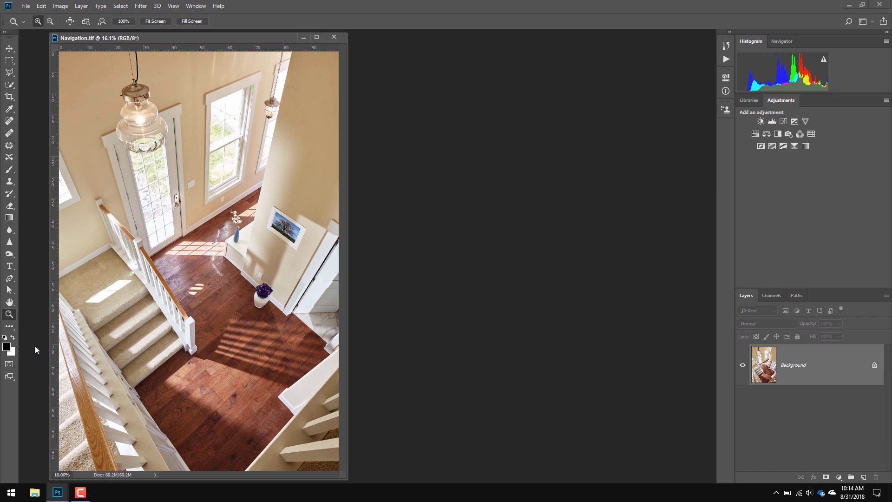
Step: Switch the screen mode to Full Screen Mode With Menu Bar using F
left_click(12, 379)
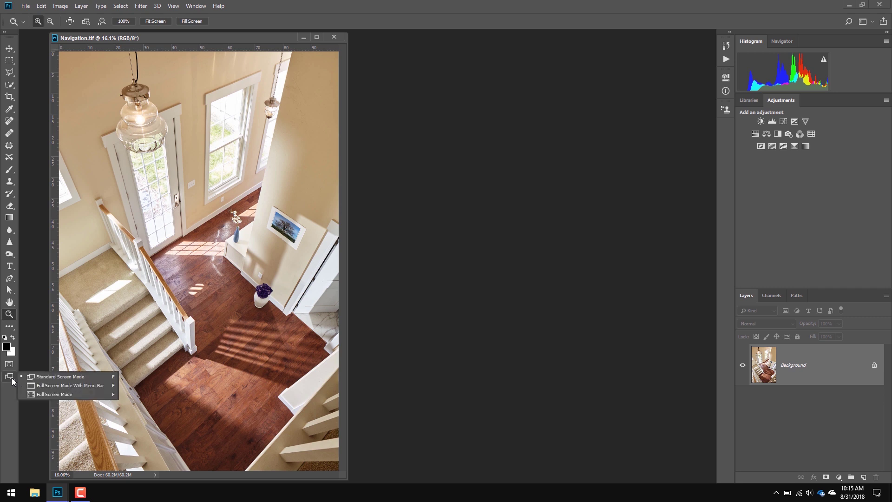
left_click(73, 378)
key("f")
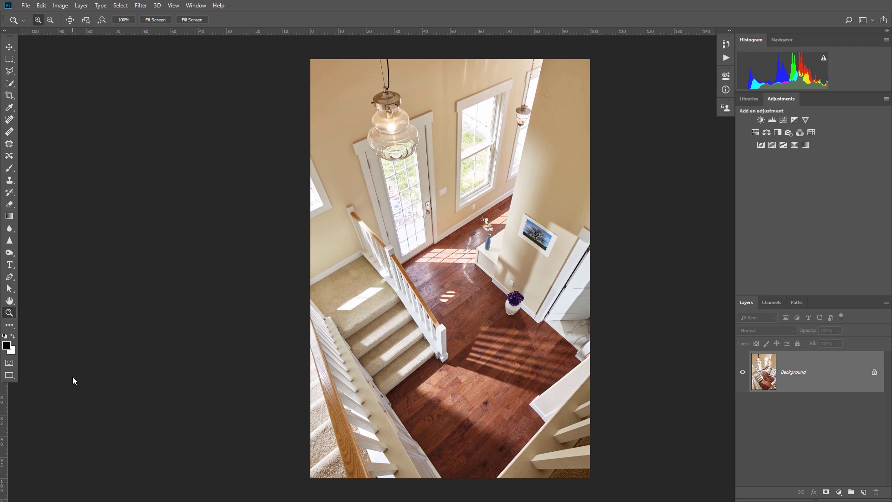
Step: Zoom out until the photo is a dot, then zoom back in to fill the view
key("ctrl+minus")
key("ctrl+minus")
key("ctrl+minus")
key("ctrl+minus")
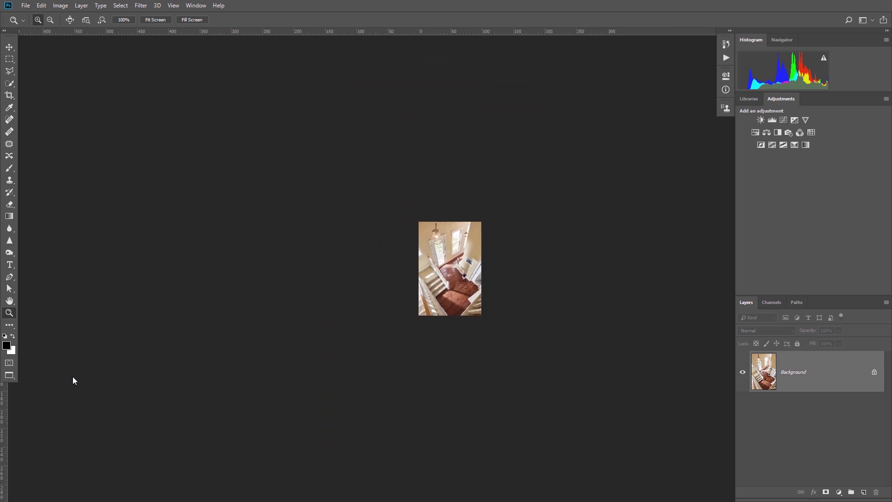
key("ctrl+minus")
key("ctrl+minus")
key("ctrl+minus")
key("ctrl+minus")
key("ctrl+minus")
key("ctrl+minus")
key("ctrl+minus")
key("ctrl+minus")
key("ctrl+minus")
key("ctrl+minus")
key("ctrl+minus")
key("ctrl+minus")
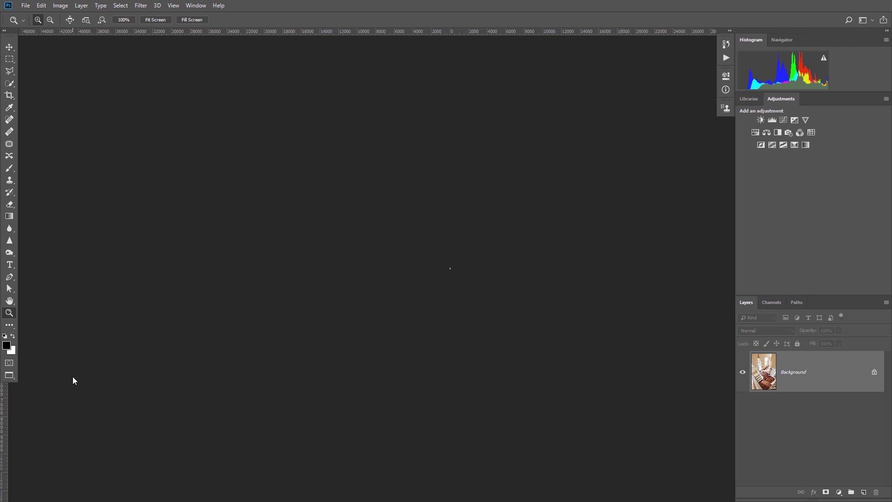
key("ctrl+plus")
key("ctrl+plus")
key("ctrl+plus")
key("ctrl+plus")
key("ctrl+plus")
key("ctrl+plus")
key("ctrl+plus")
key("ctrl+plus")
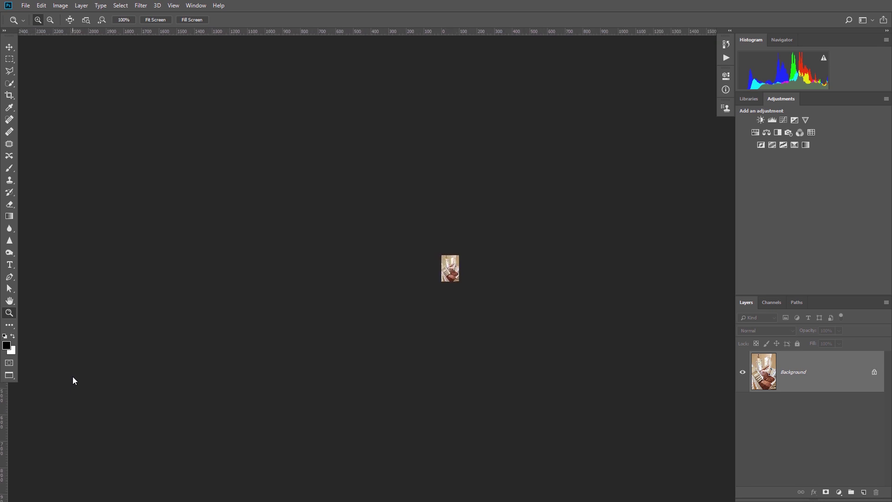
key("ctrl+plus")
key("ctrl+plus")
key("ctrl+plus")
key("ctrl+plus")
key("ctrl+plus")
key("ctrl+plus")
key("ctrl+plus")
key("ctrl+plus")
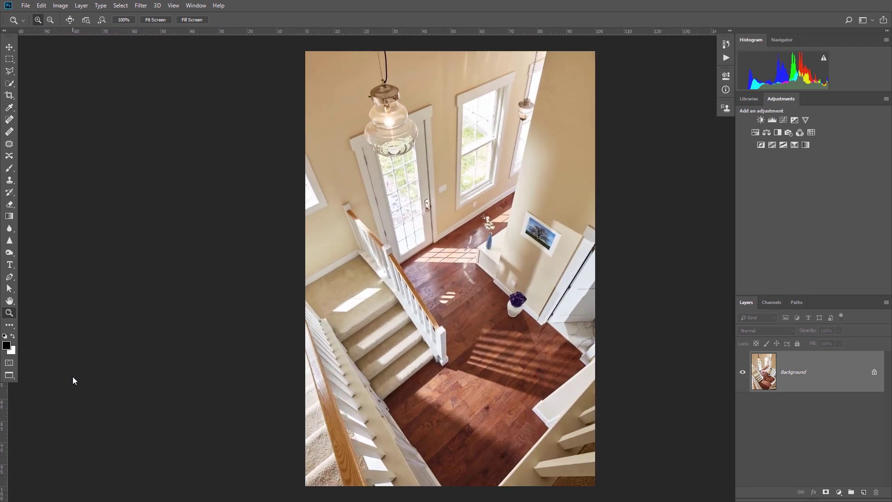
Step: Cycle the lasso variants with L and Shift+L, try a freehand selection, ending on plain Lasso
key("l")
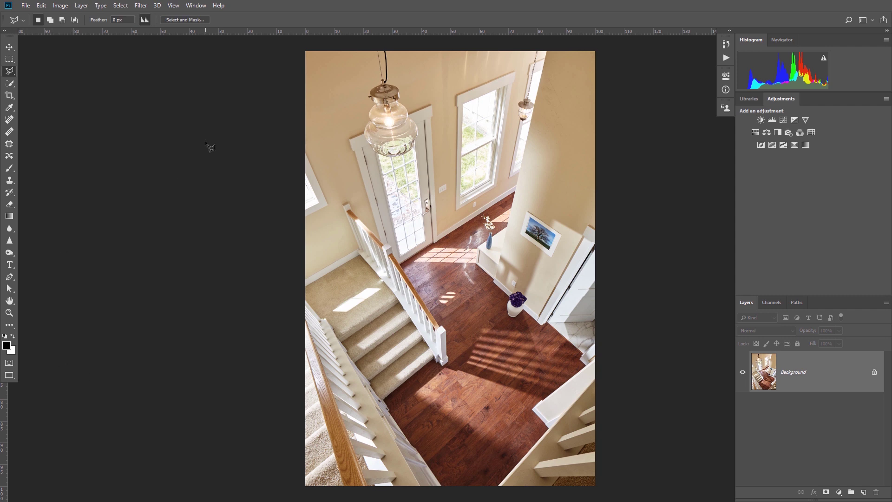
key("shift+l")
key("shift+l")
mouse_move(328, 58)
left_mouse_down()
mouse_move(285, 34)
mouse_move(247, 70)
mouse_move(263, 145)
mouse_move(308, 163)
mouse_move(368, 124)
mouse_move(371, 69)
mouse_move(302, 35)
mouse_move(257, 73)
mouse_move(264, 162)
mouse_move(333, 190)
mouse_move(300, 166)
mouse_move(213, 215)
mouse_move(295, 328)
mouse_move(352, 201)
left_mouse_up()
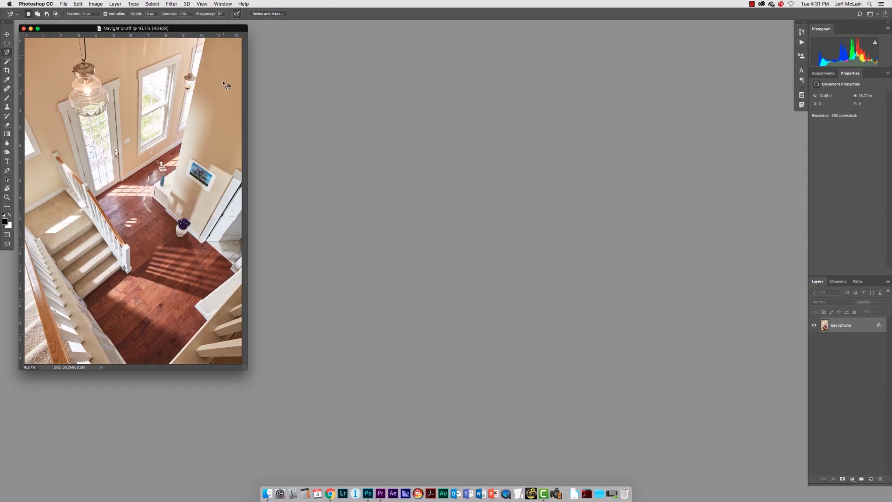
key("shift+l")
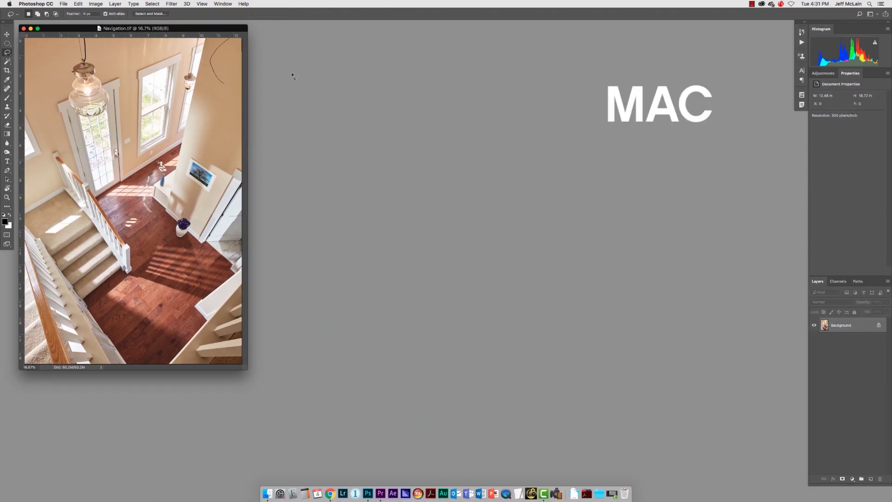
Step: Bring the Finder forward briefly, then return to Photoshop
left_click(285, 100)
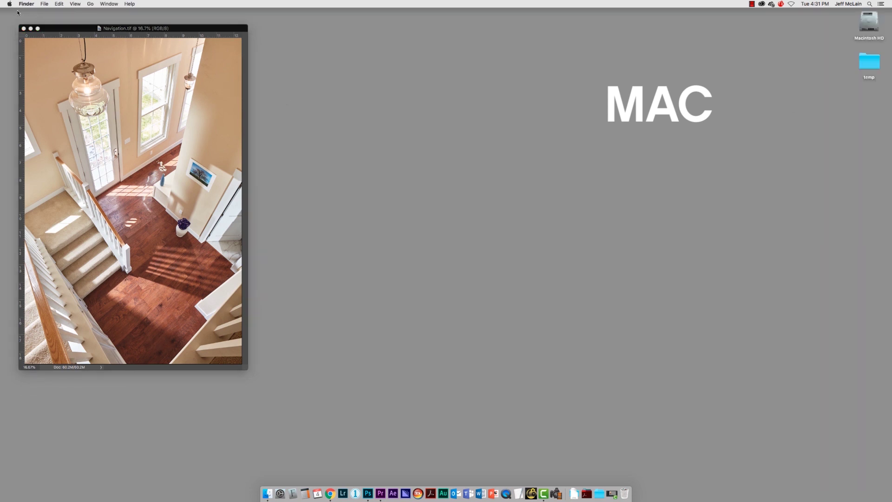
left_click(47, 28)
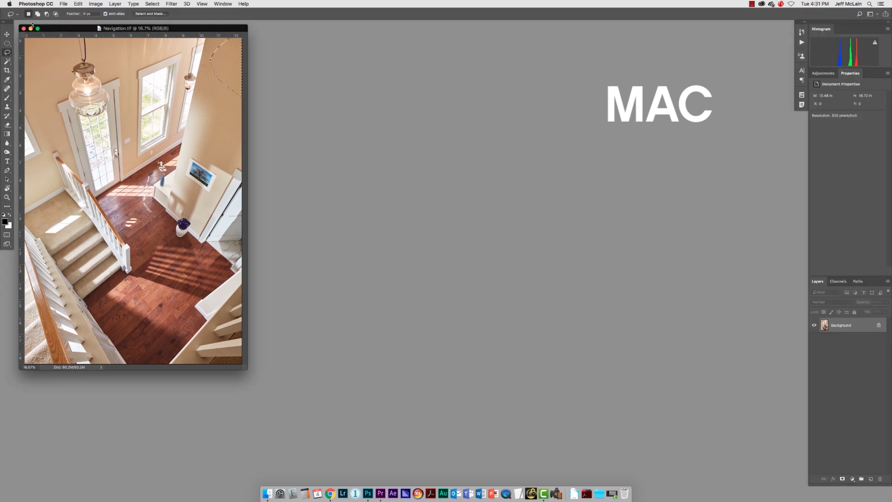
left_click(750, 4)
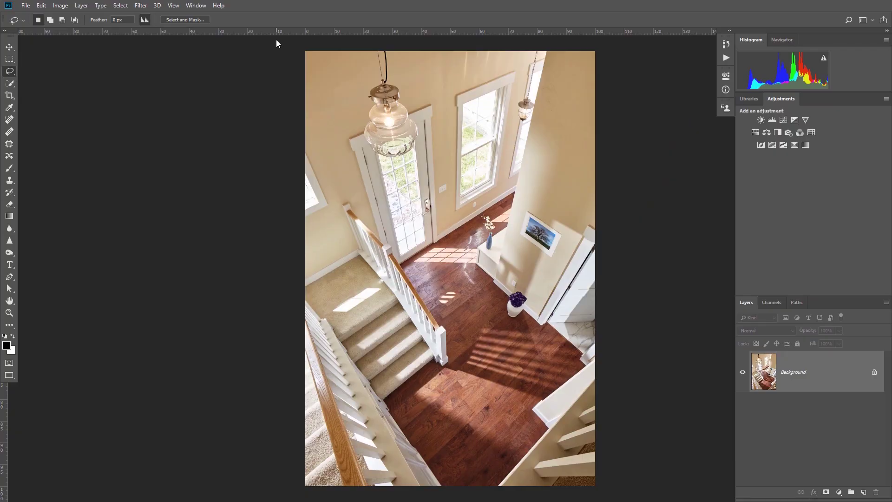
Step: Cycle screen modes with F back to Standard Screen Mode with a floating photo window
key("f")
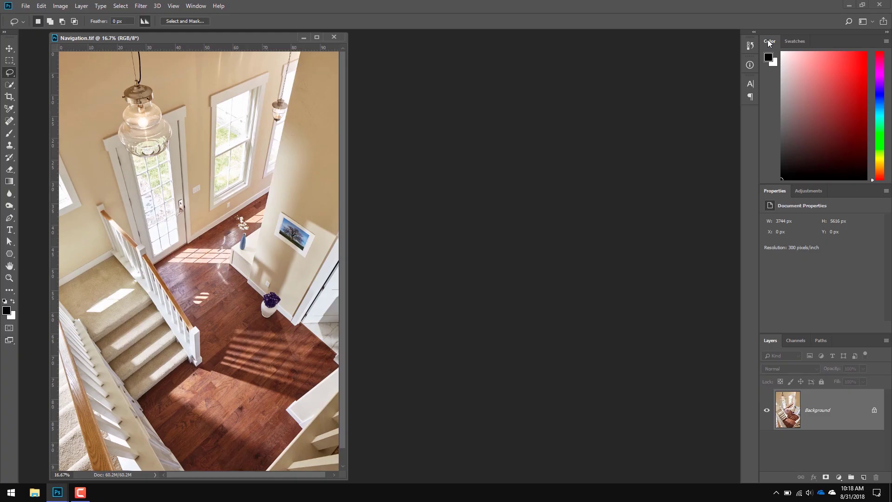
Step: Tear the Color and Swatches panels out of the group and close them
left_click_drag(767, 40, 546, 68)
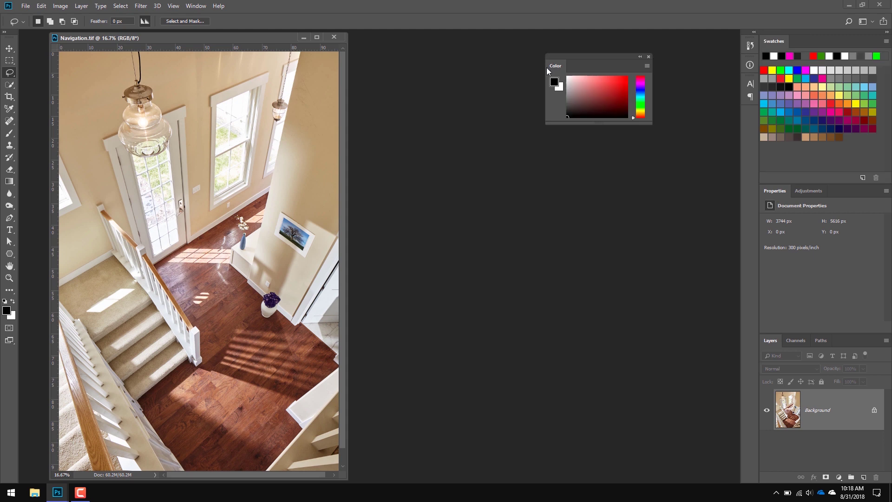
left_click(649, 57)
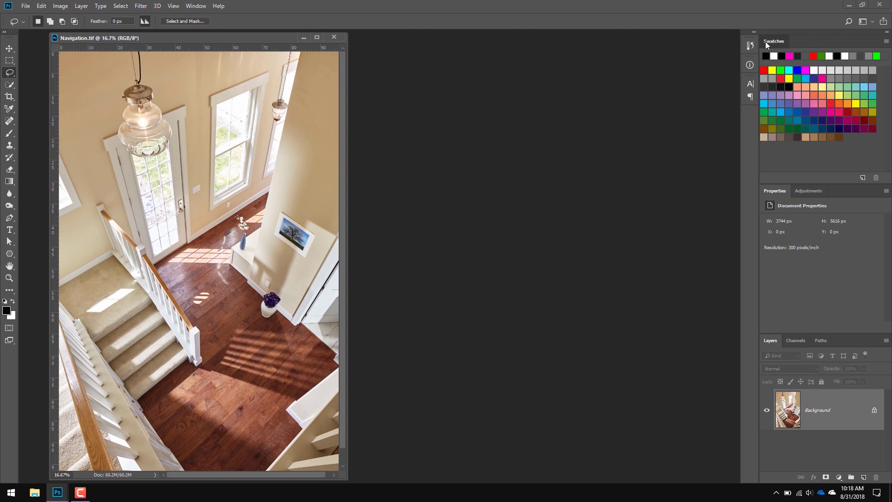
left_click_drag(765, 41, 584, 46)
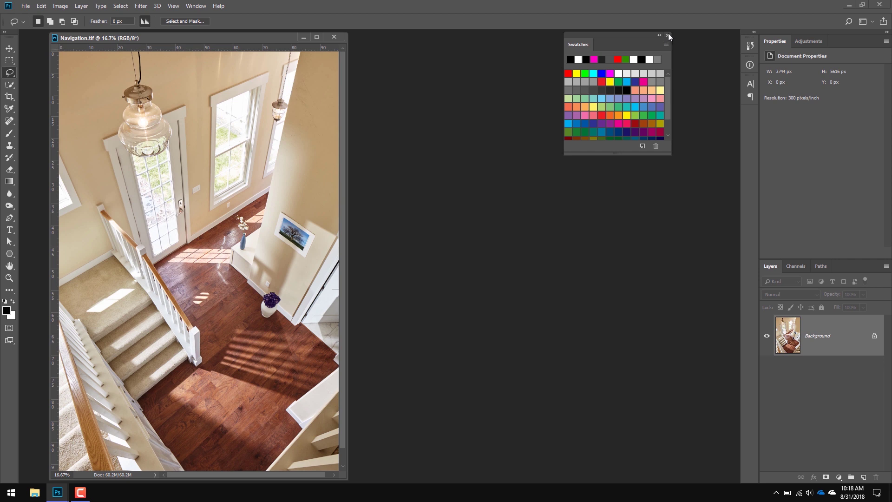
left_click(668, 36)
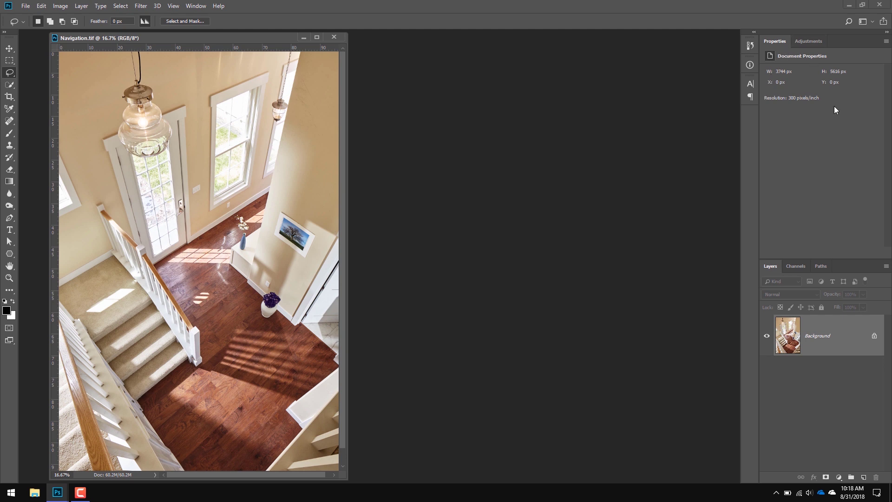
Step: Move the Adjustments tab ahead of Properties and show the adjustment options
left_click_drag(809, 40, 762, 37)
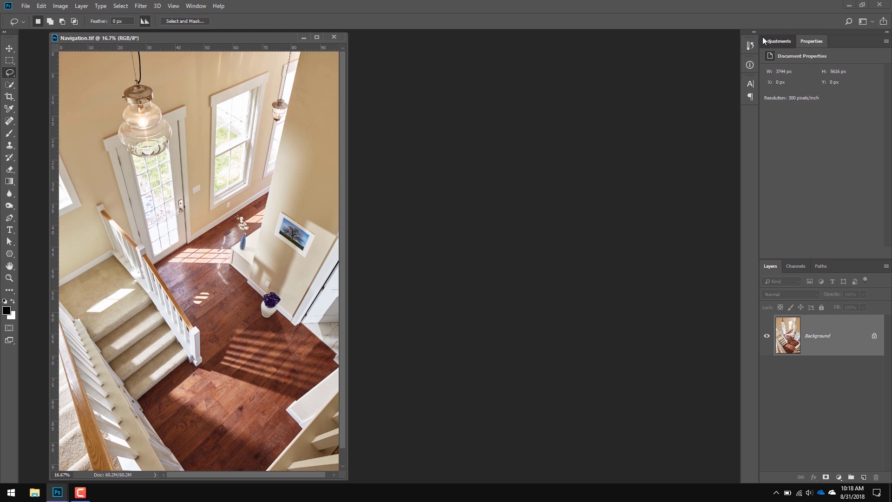
left_click(783, 43)
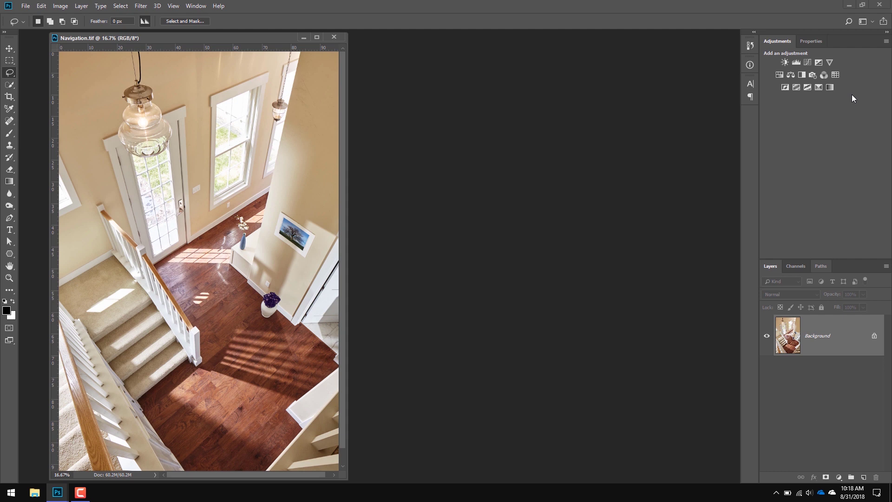
left_click(873, 22)
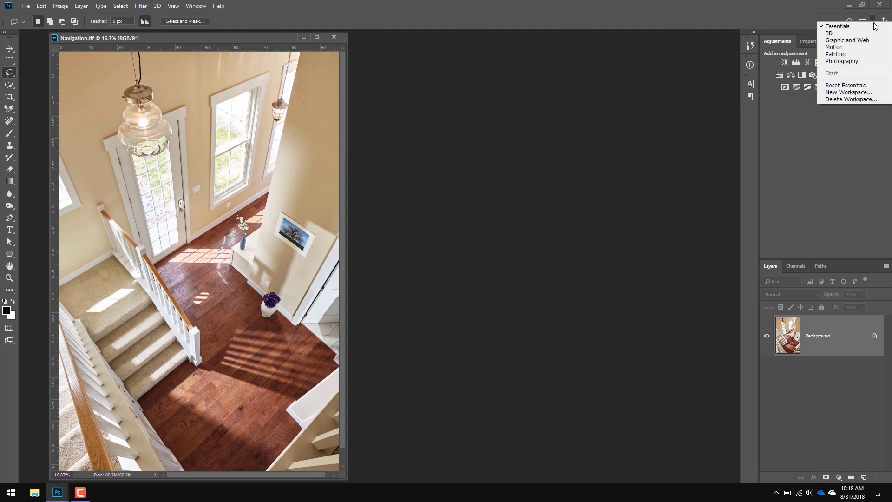
Step: Save a new workspace named '1' with keyboard shortcuts, menus and toolbar, then float Adjustments
left_click(862, 93)
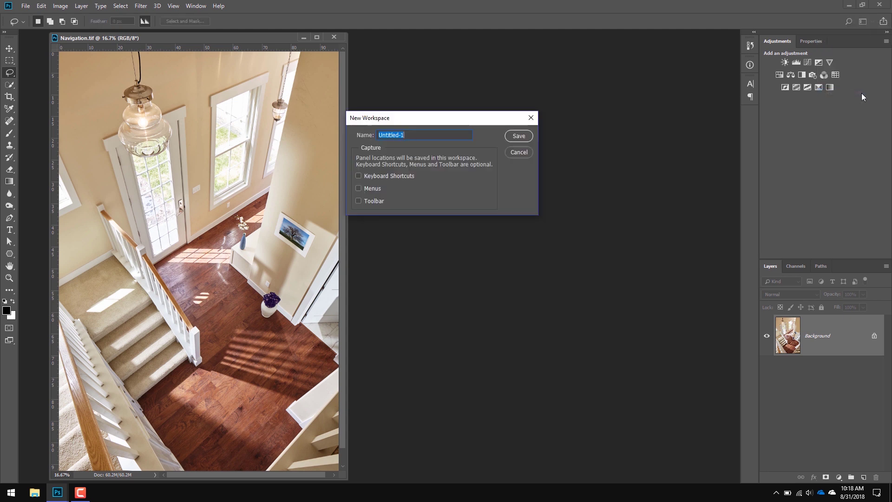
type("1")
left_click(376, 176)
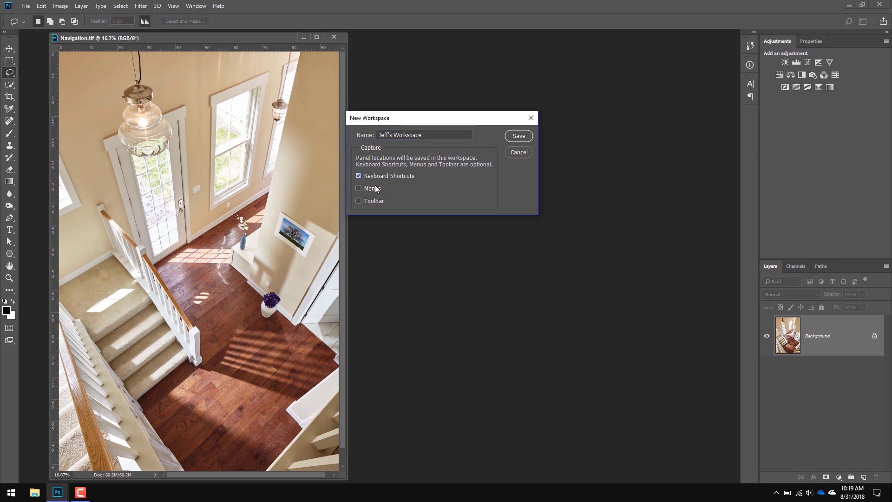
left_click(376, 190)
left_click(378, 204)
left_click(518, 137)
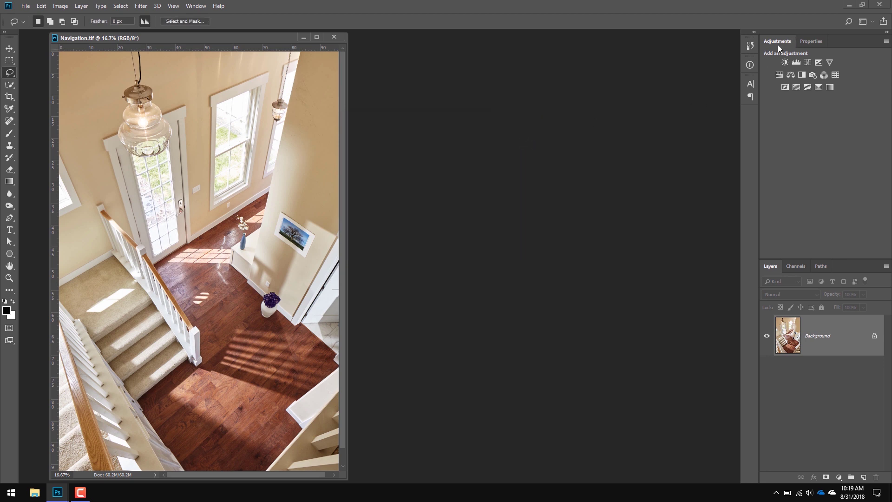
left_click_drag(778, 44, 628, 60)
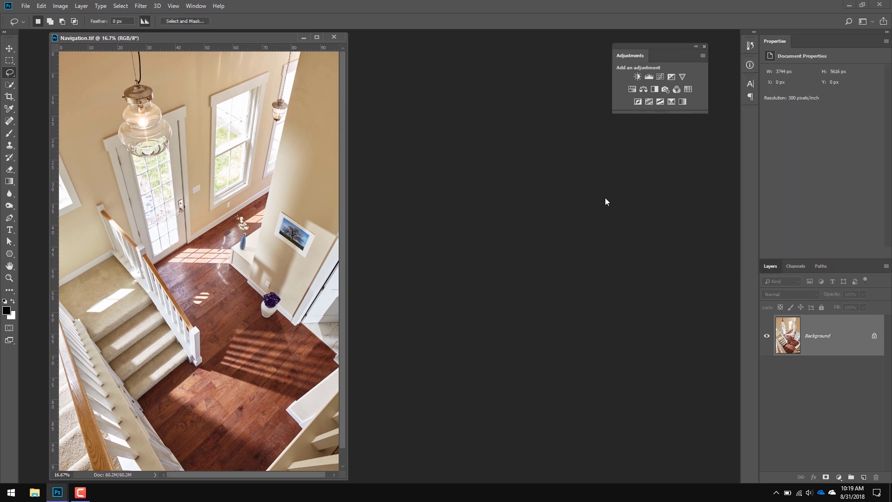
left_click_drag(771, 266, 280, 81)
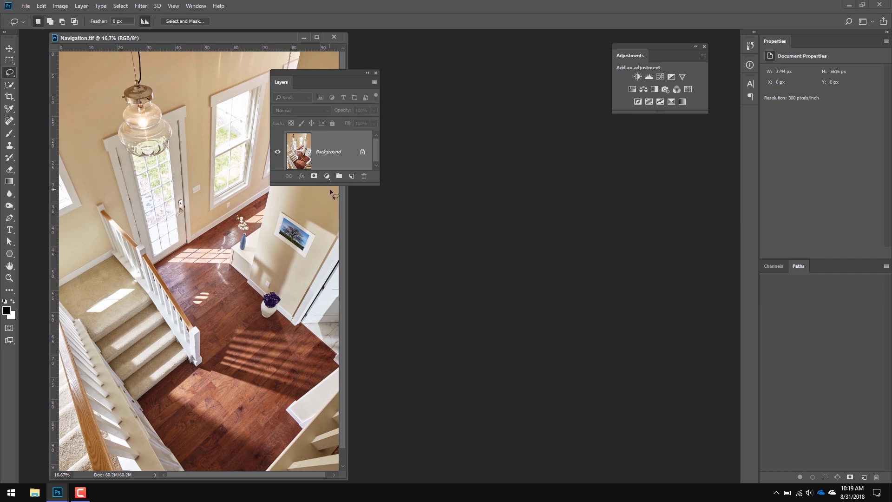
left_click_drag(337, 184, 338, 312)
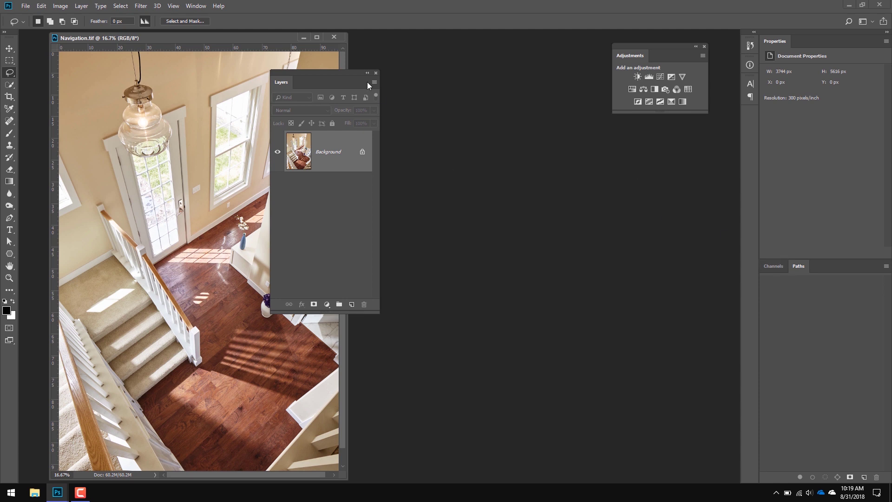
left_click(862, 22)
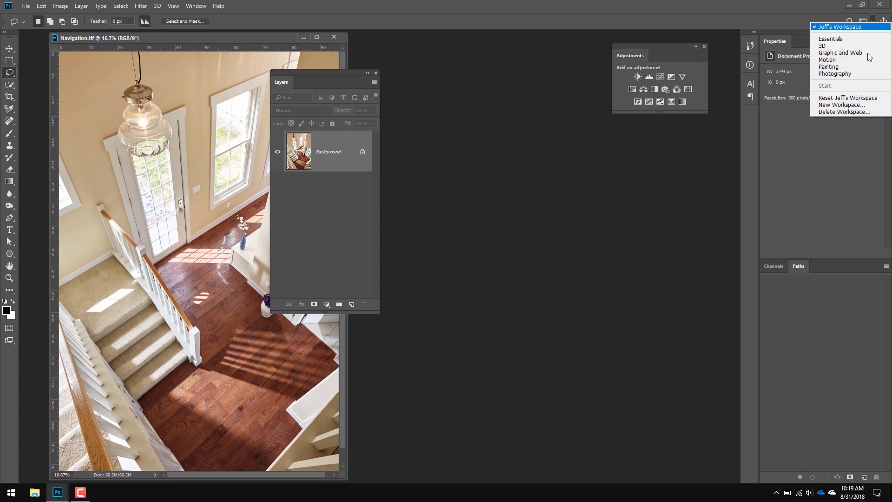
left_click(866, 99)
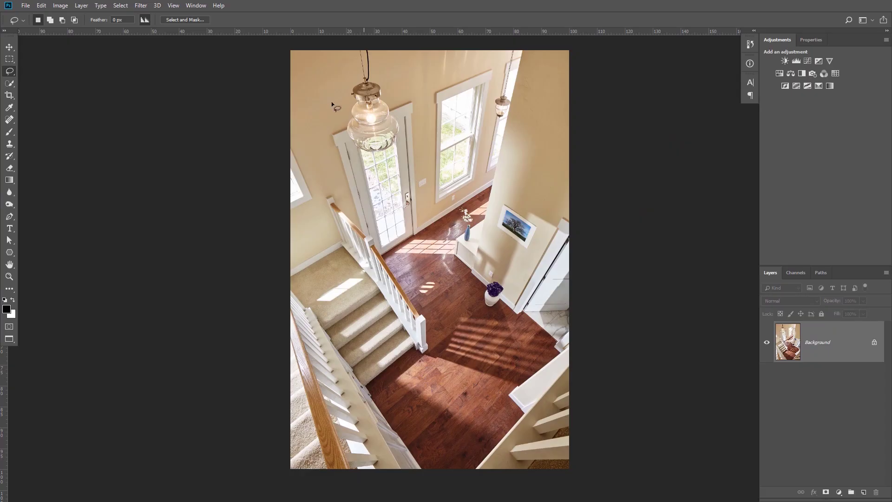
Step: Zoom in twice via View > Zoom In to a close-up of the floorboards
left_click(173, 5)
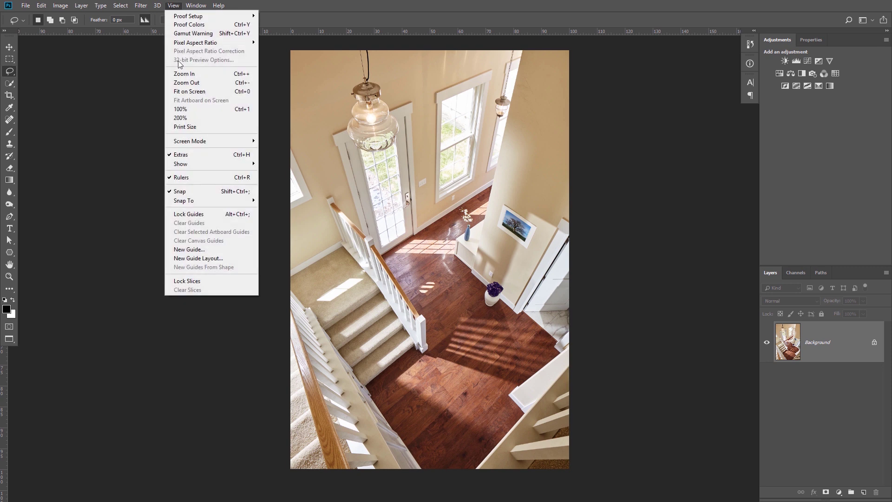
left_click(193, 74)
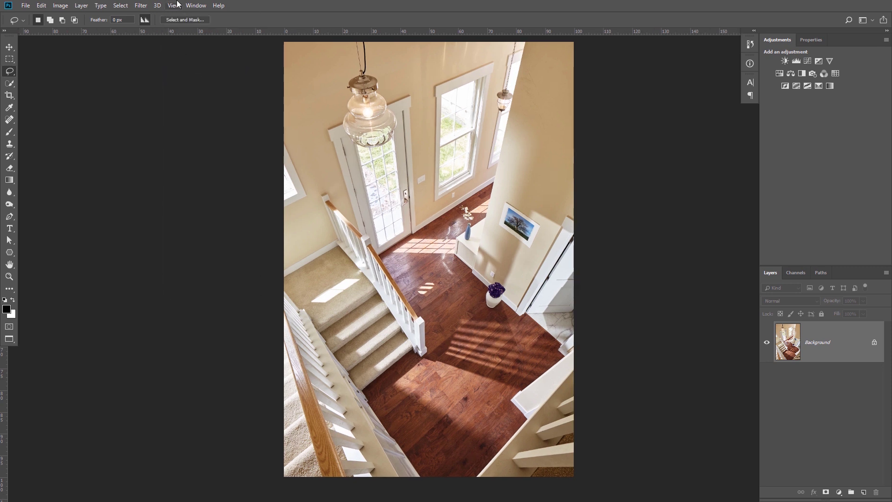
left_click(174, 5)
left_click(194, 74)
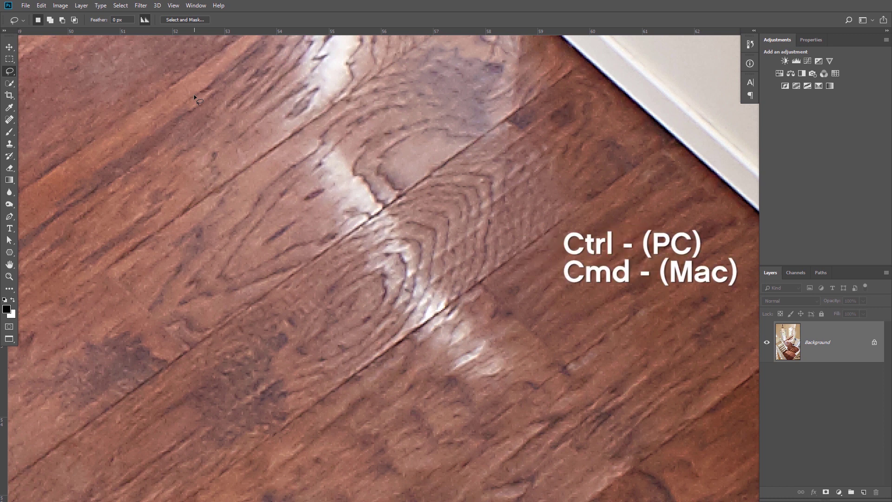
Step: Zoom back out twice with Ctrl+minus, then in one step with Ctrl+plus
key("ctrl+minus")
key("ctrl+minus")
key("ctrl+minus")
key("ctrl+minus")
key("ctrl+minus")
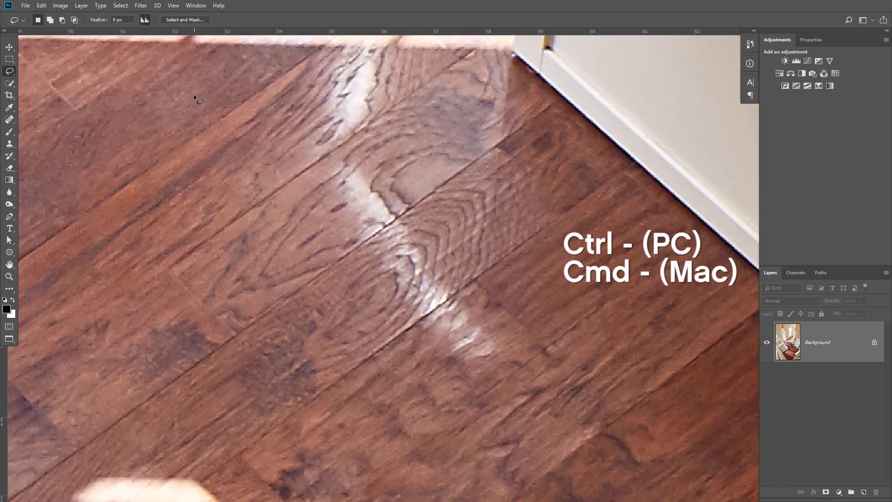
key("ctrl+minus")
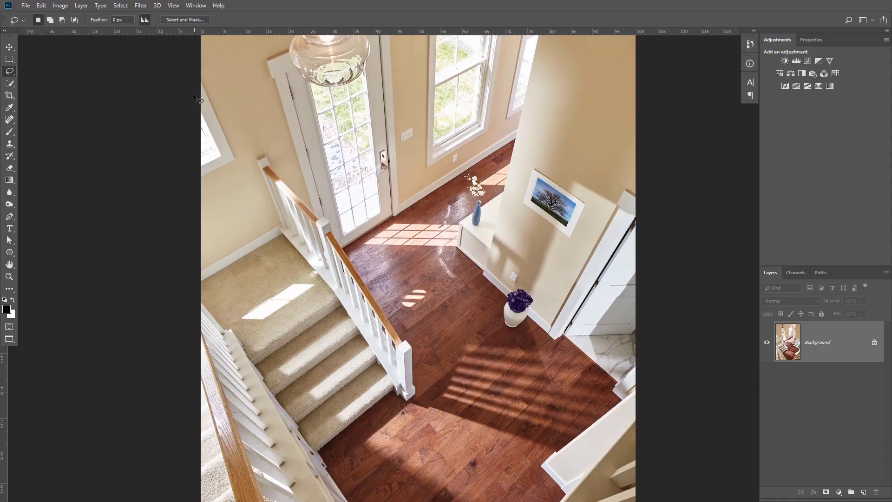
key("ctrl+plus")
key("ctrl+plus")
key("ctrl+plus")
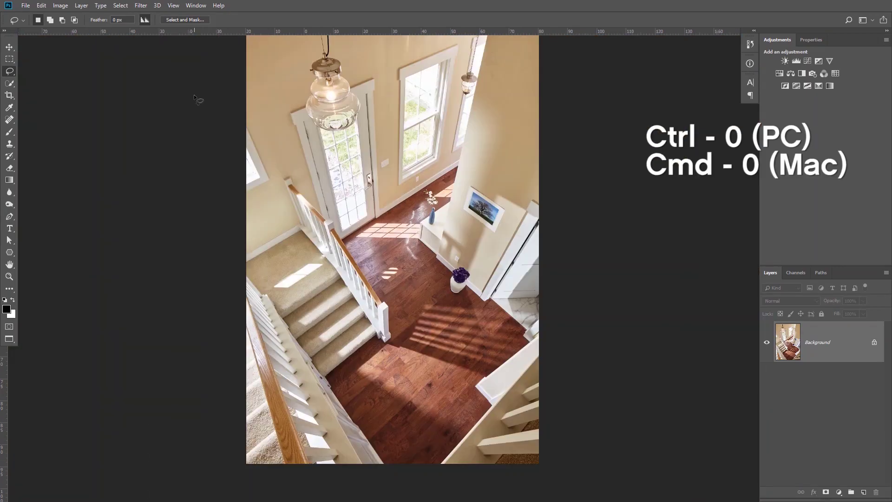
Step: Fit the whole staircase photo in the window with Ctrl+0
key("ctrl+0")
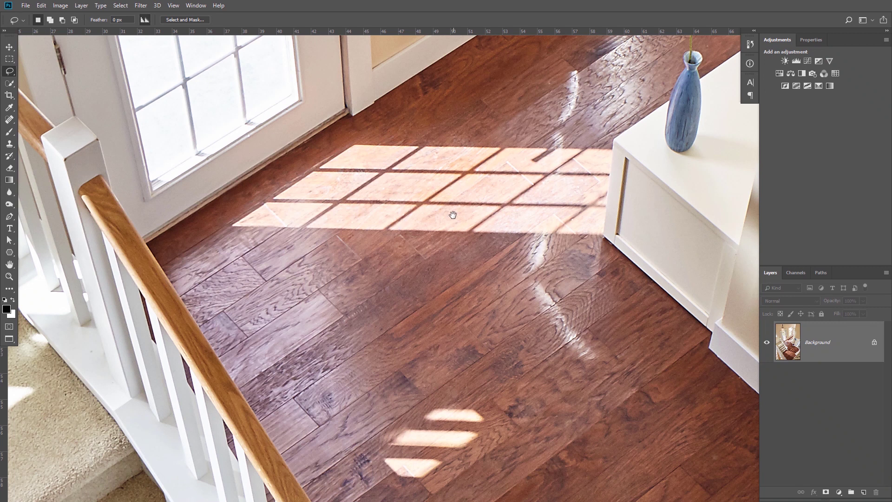
Step: Pan past the glass door, chandelier and upper wall to the purple flowers in the vase
left_click_drag(453, 215, 348, 305)
left_click_drag(510, 185, 330, 292)
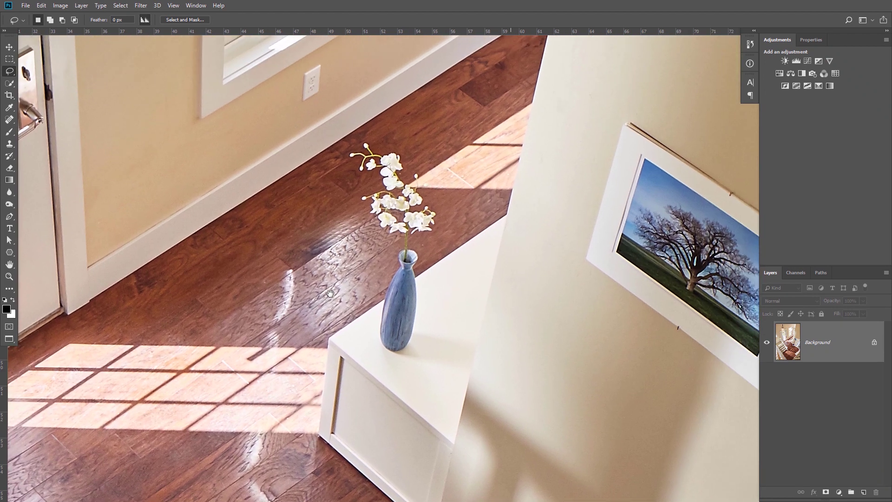
left_click_drag(390, 157, 408, 224)
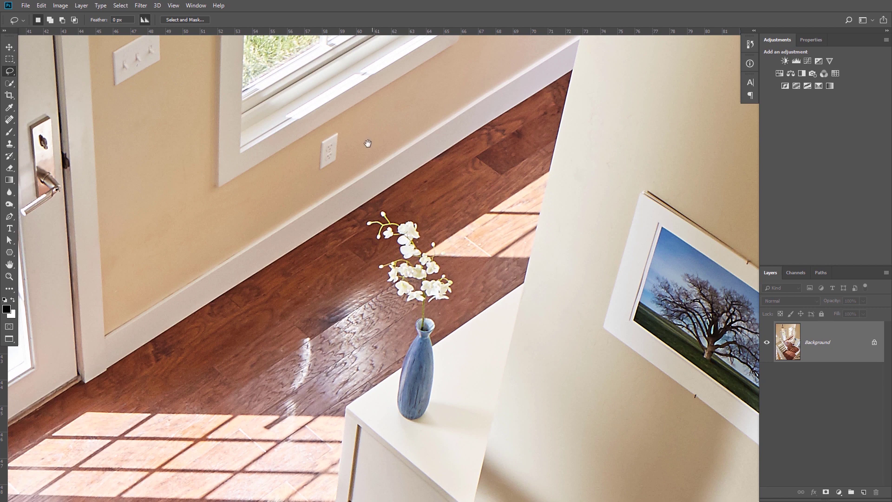
left_click_drag(367, 143, 480, 265)
left_click_drag(309, 141, 464, 216)
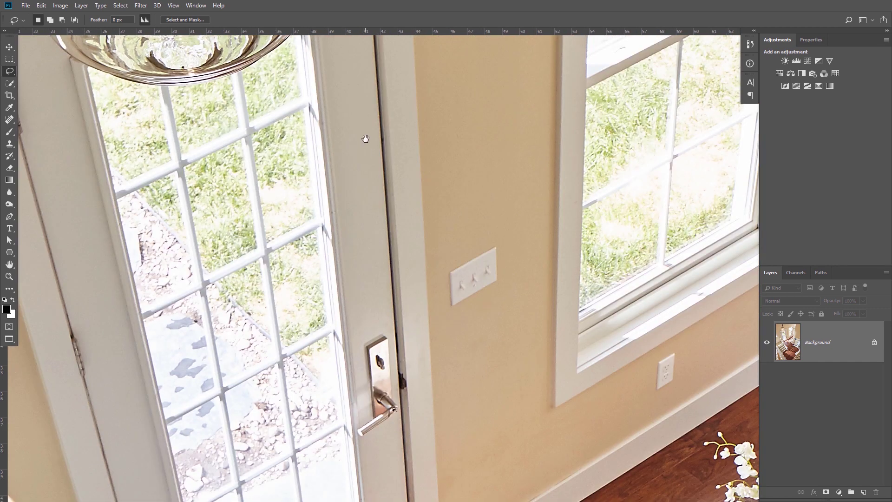
left_click_drag(366, 138, 351, 284)
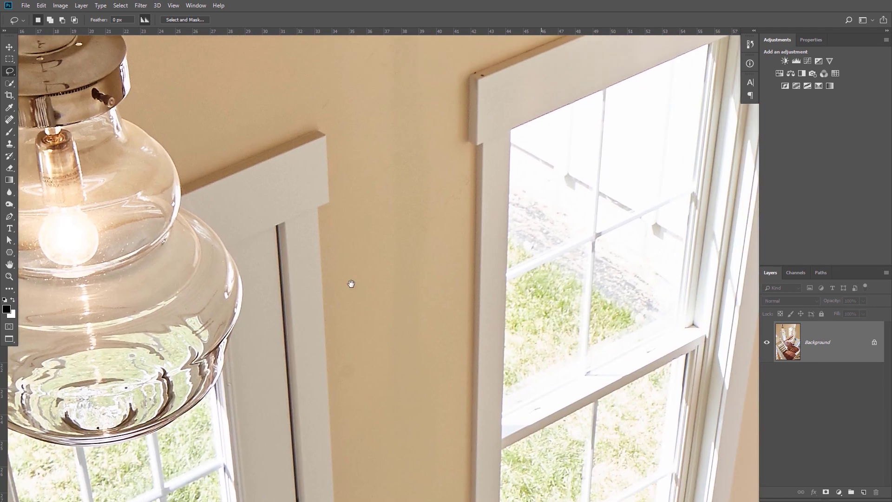
left_click_drag(557, 224, 322, 285)
left_click_drag(567, 333, 478, 117)
left_click_drag(634, 371, 600, 171)
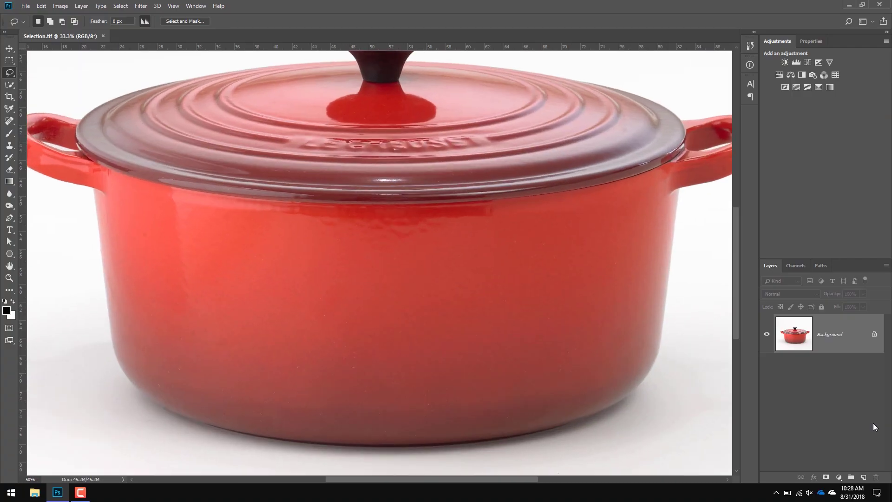
key("ctrl+plus")
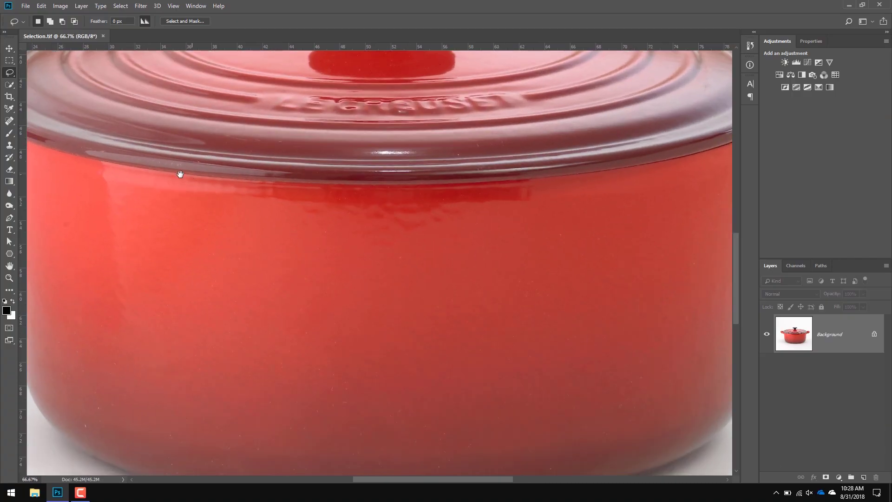
Step: Zoom in and pan to the pot's left handle, then switch to the Magnetic Lasso with Shift+L
left_click_drag(179, 173, 520, 196)
key("shift+l")
key("shift+l")
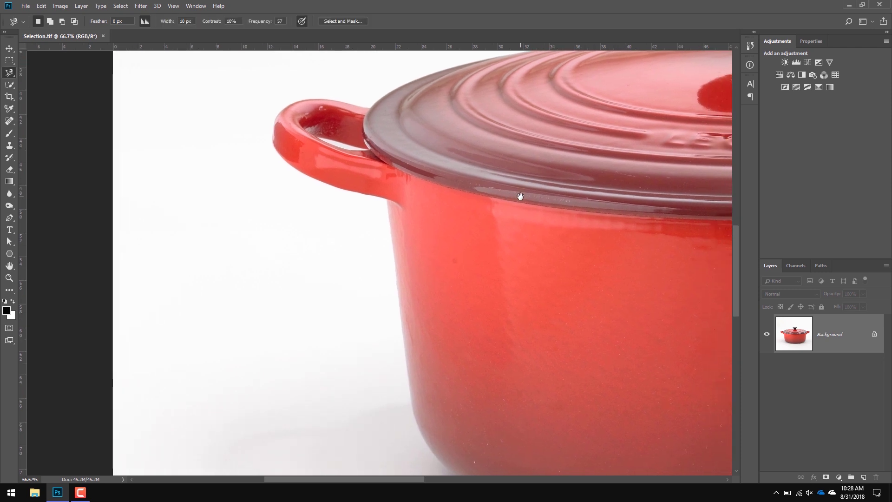
Step: Begin the Magnetic Lasso outline at the top edge of the pot's left handle
left_click(312, 98)
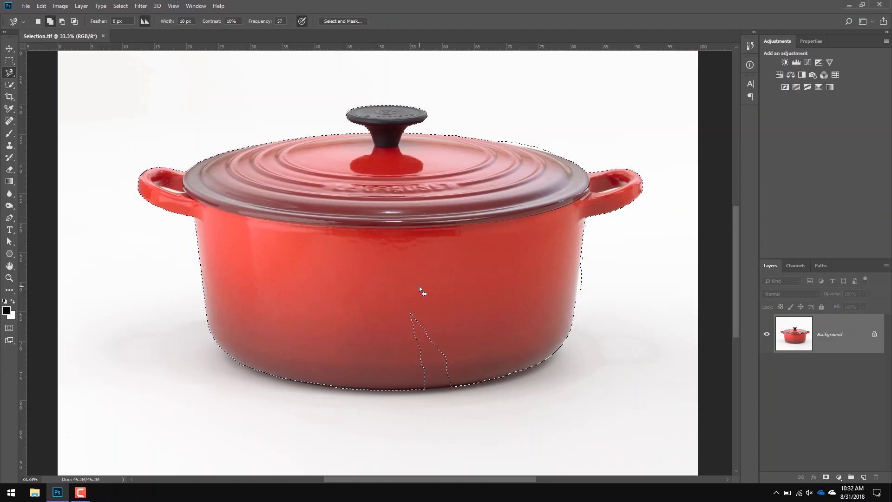
Step: Add the bottom-edge sliver and the lower right edge to the pot selection with Magnetic Lasso traces
left_click(391, 378)
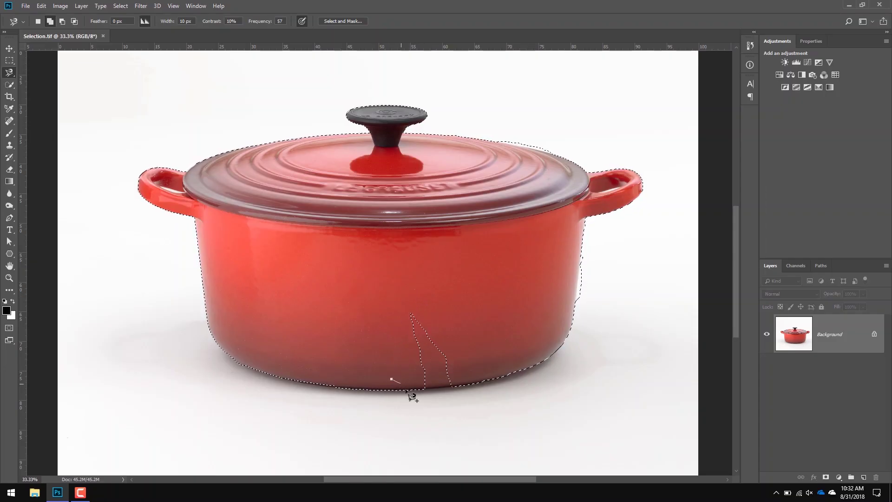
left_click(460, 386)
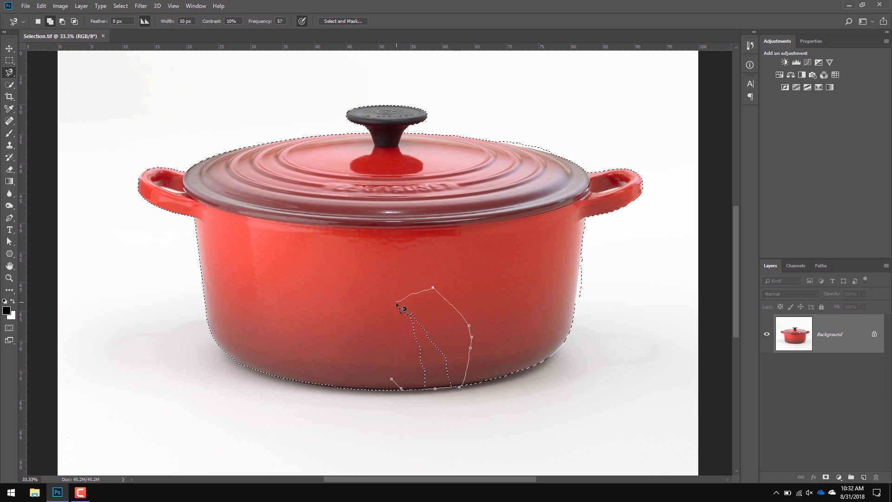
double_click(393, 347)
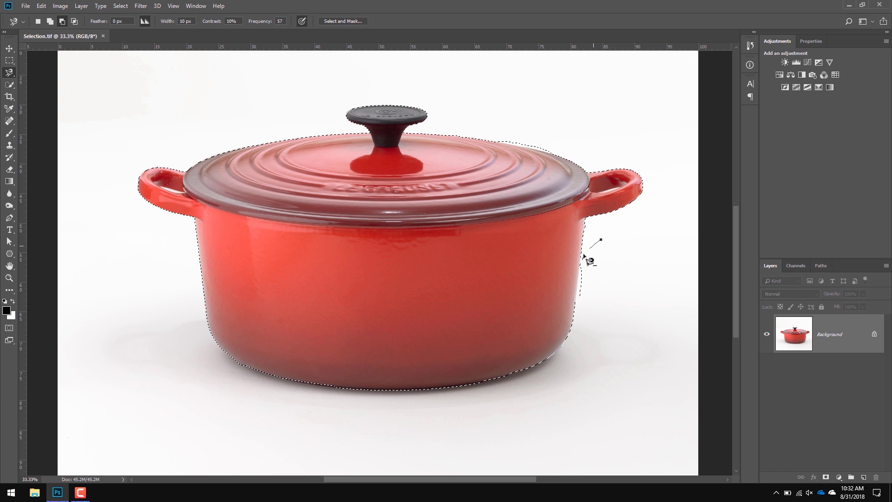
left_click_drag(579, 300, 577, 312)
left_click(577, 314)
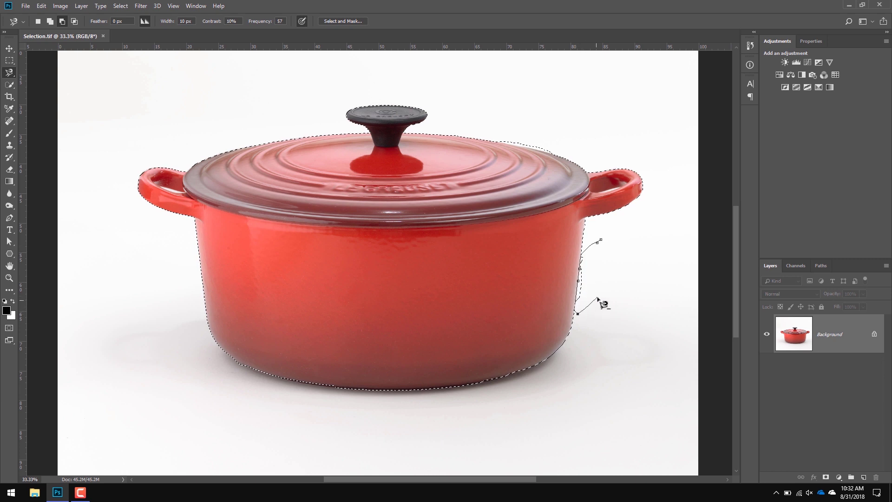
Step: Cancel an unfinished trace along the lid with Esc and return to the freehand Lasso
left_click(478, 126)
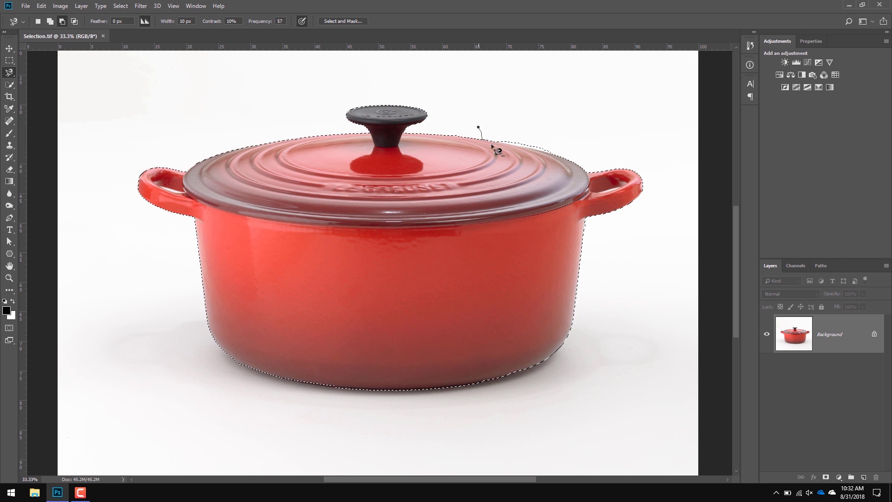
left_click(500, 147)
key("Escape")
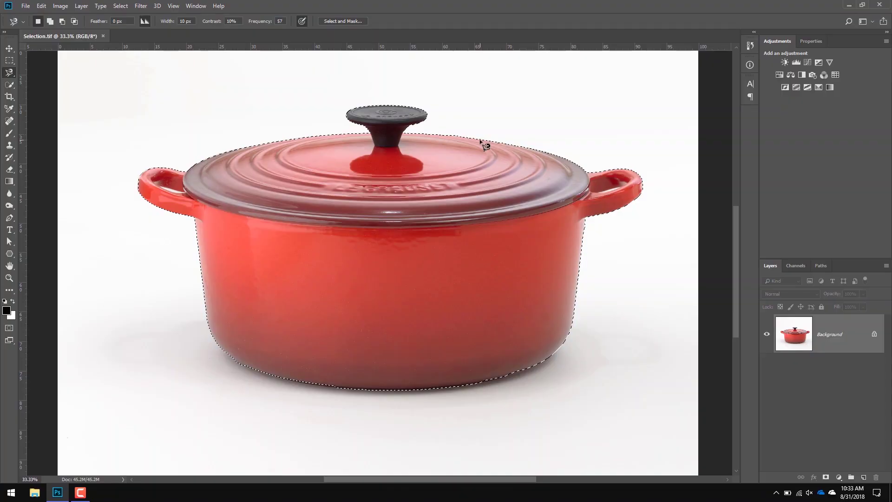
key("shift+l")
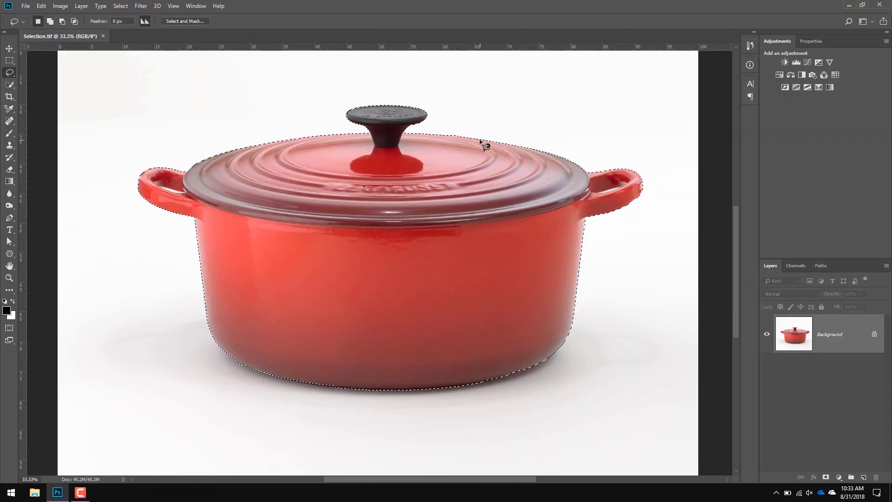
Step: Set the selection to Add mode and choose the Quick Selection Tool from the toolbar flyout
key("shift")
key("shift+l")
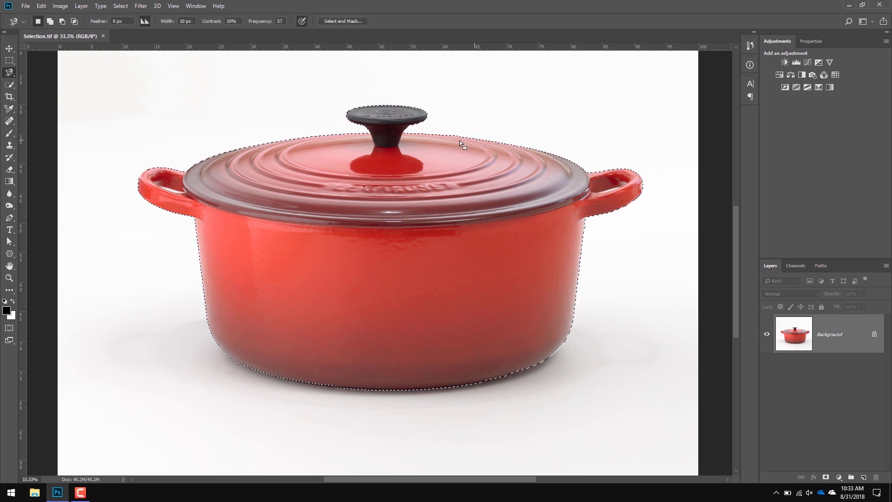
left_click(10, 86)
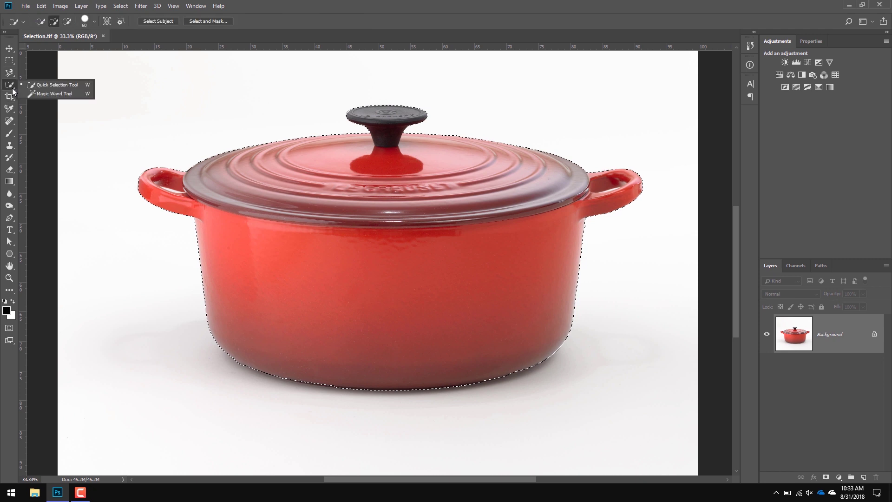
left_click(51, 85)
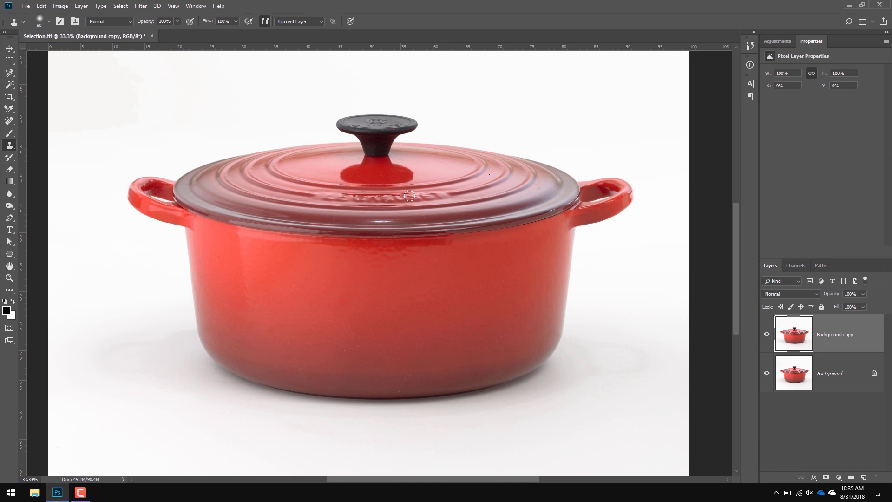
Step: Show the Select menu's commands, then dismiss the menu
left_click(121, 6)
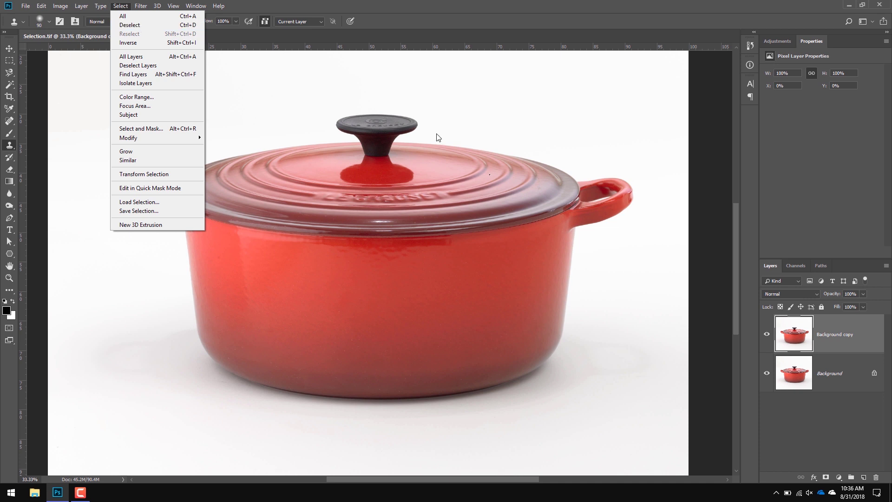
left_click(481, 145)
Step: Zoom into the lid, switch to the Move tool with V, and apply Select > Deselect
left_click_drag(466, 157, 506, 195)
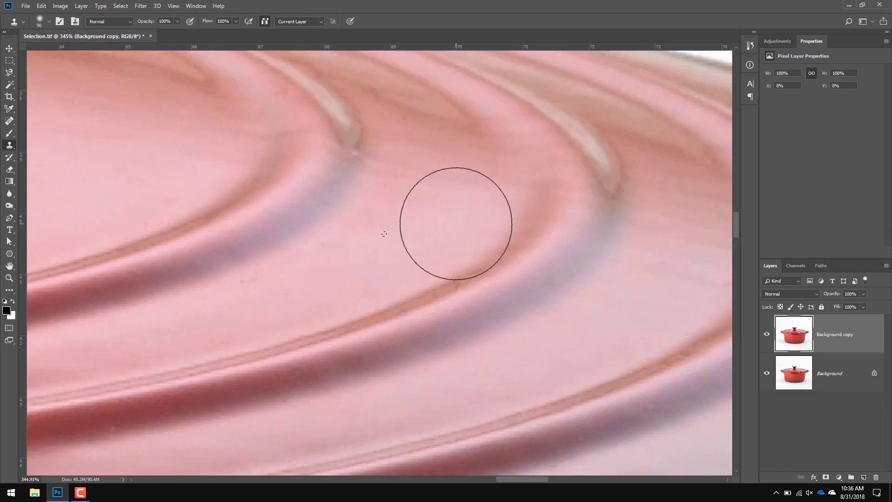
scroll(384, 233, "up", 3)
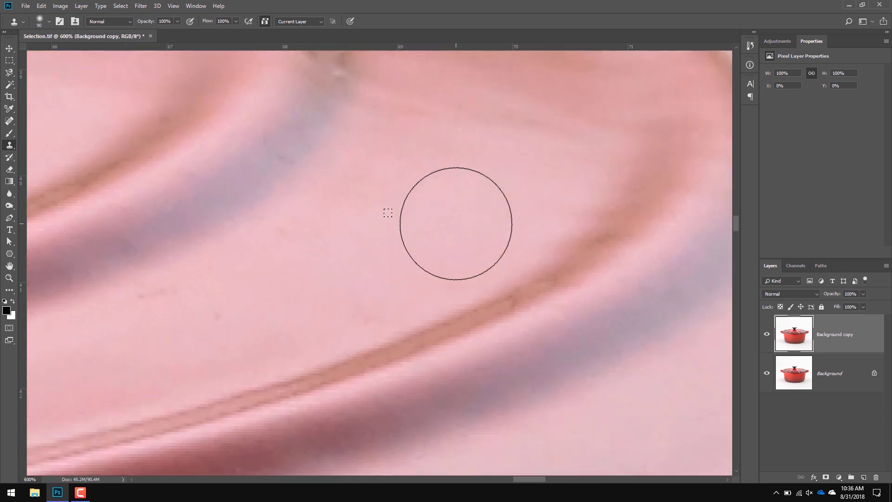
key("]")
key("]")
key("]")
key("v")
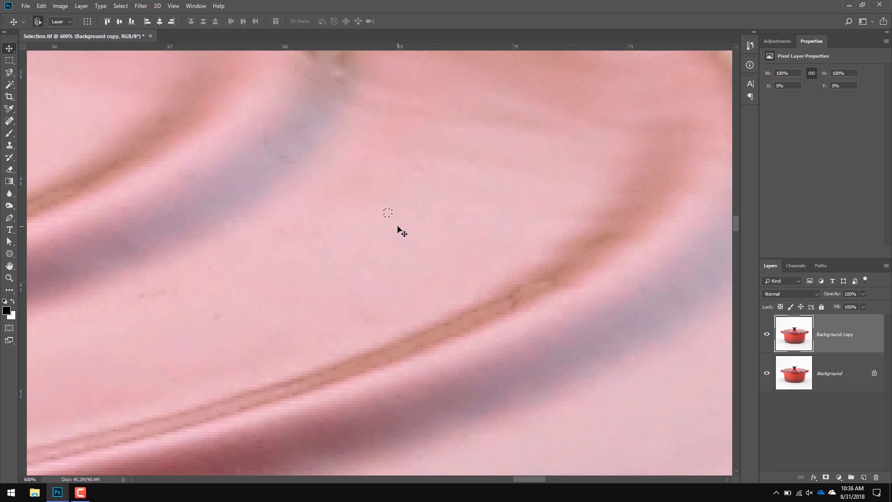
left_click(121, 6)
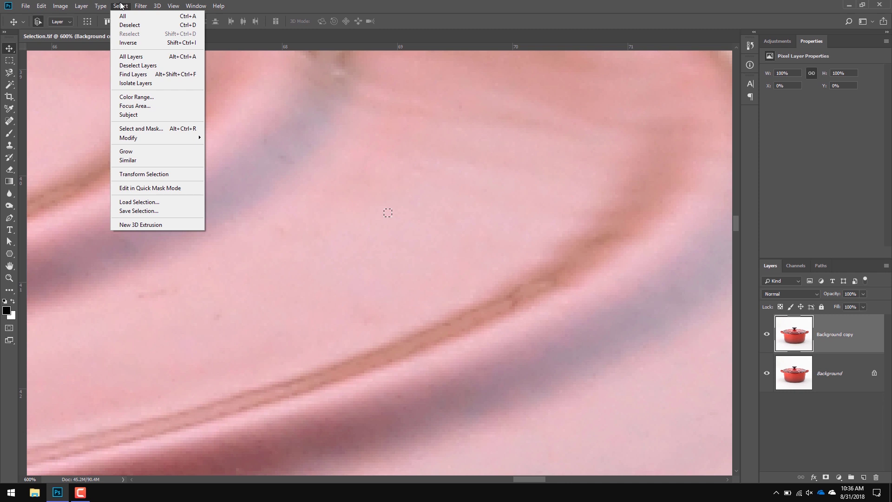
left_click(134, 27)
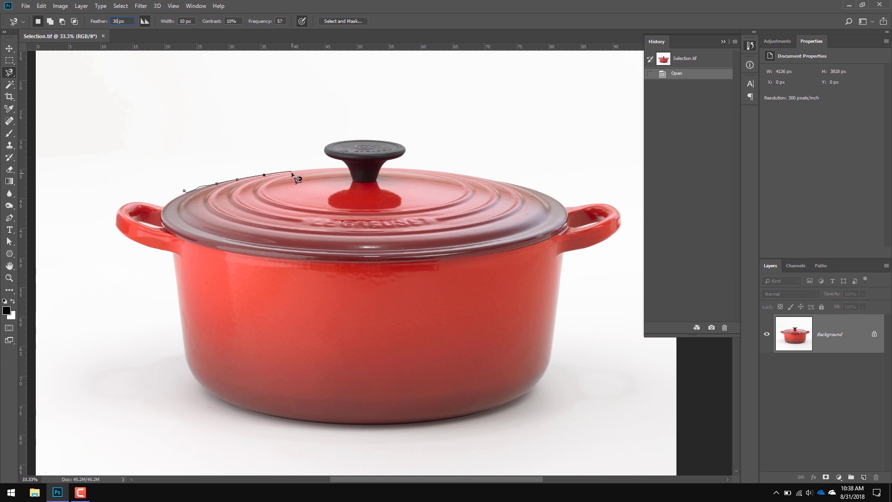
Step: Trace the pot's bottom edge to close a Magnetic Lasso selection, then zoom in on the lid knob
double_click(343, 163)
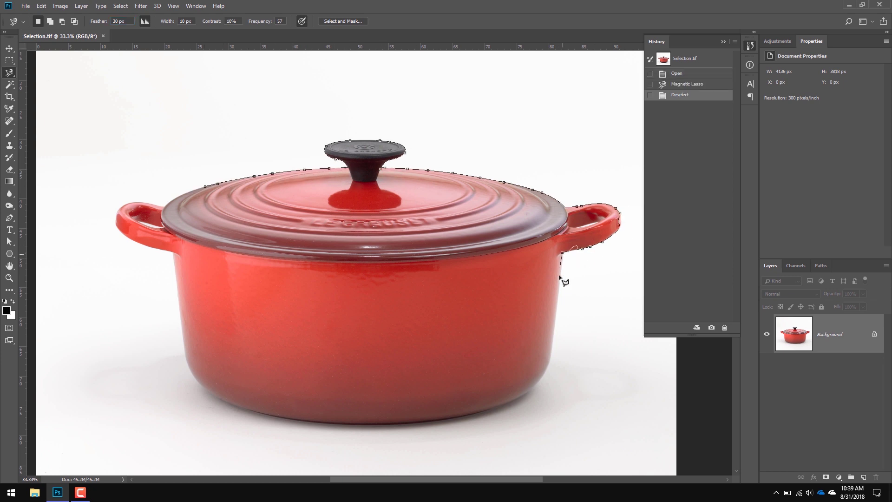
mouse_move(512, 412)
left_mouse_down()
mouse_move(341, 428)
mouse_move(217, 396)
mouse_move(182, 379)
left_mouse_up()
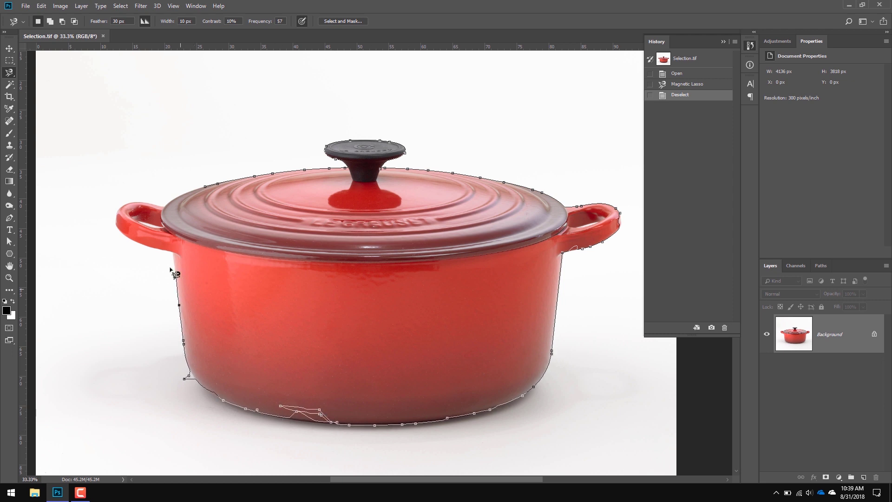
left_click(206, 187)
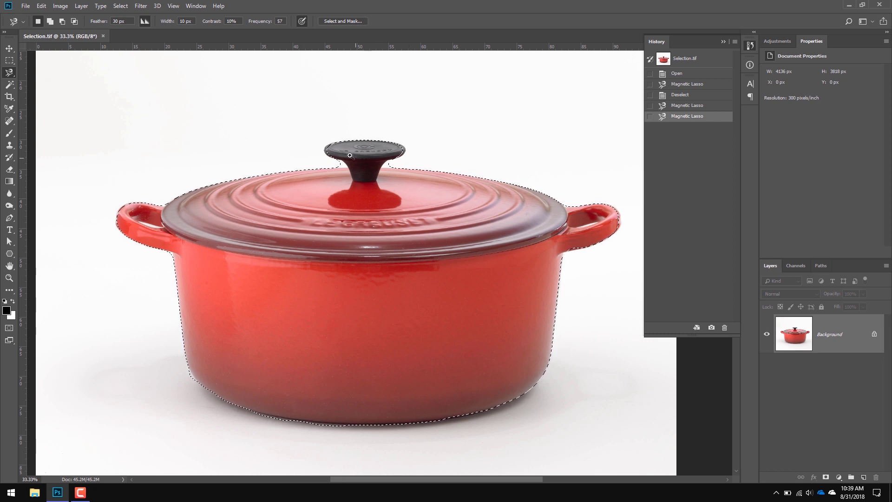
left_click_drag(284, 108, 387, 198)
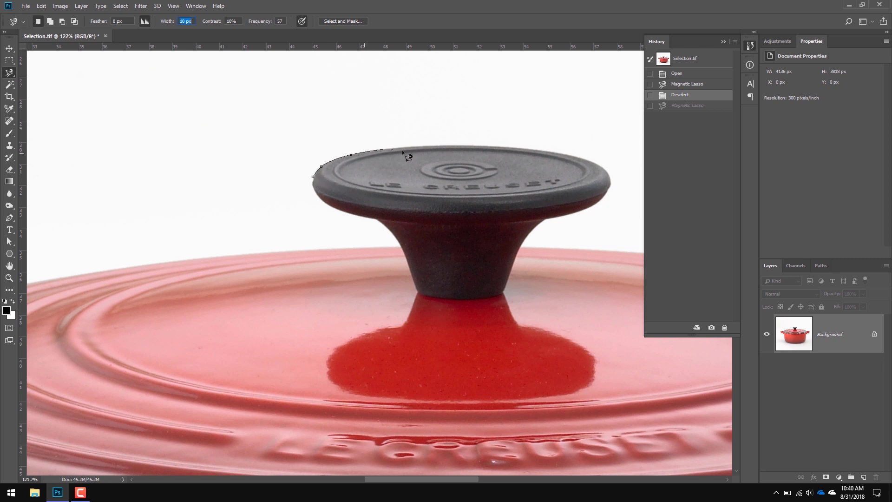
Step: Outline the lid knob with the Magnetic Lasso and apply a 2-pixel Feather to it
left_click_drag(407, 157, 571, 229)
double_click(412, 260)
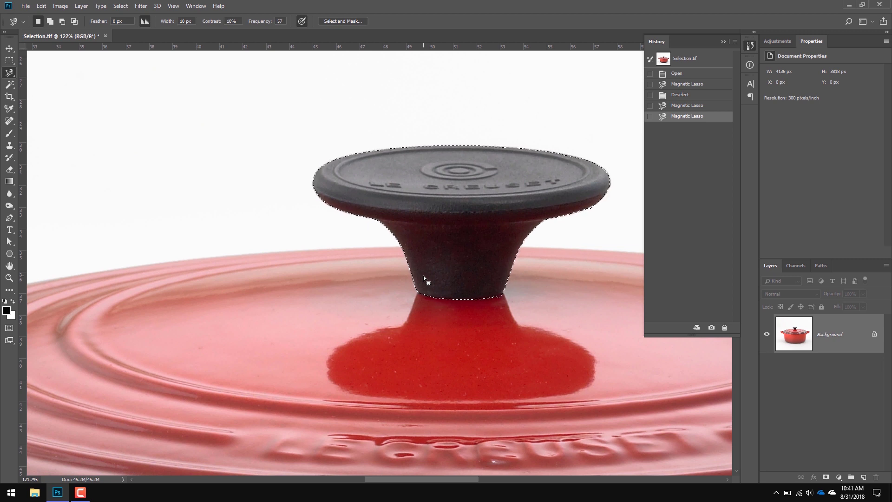
left_click(122, 7)
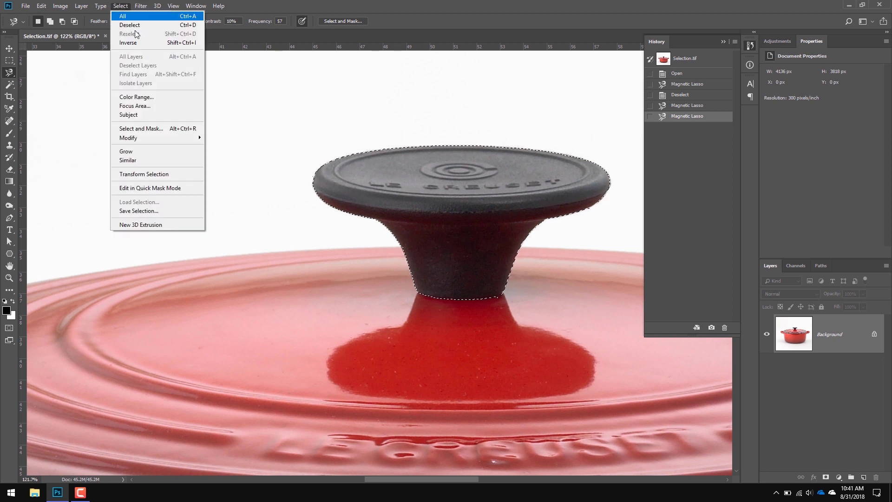
mouse_move(185, 142)
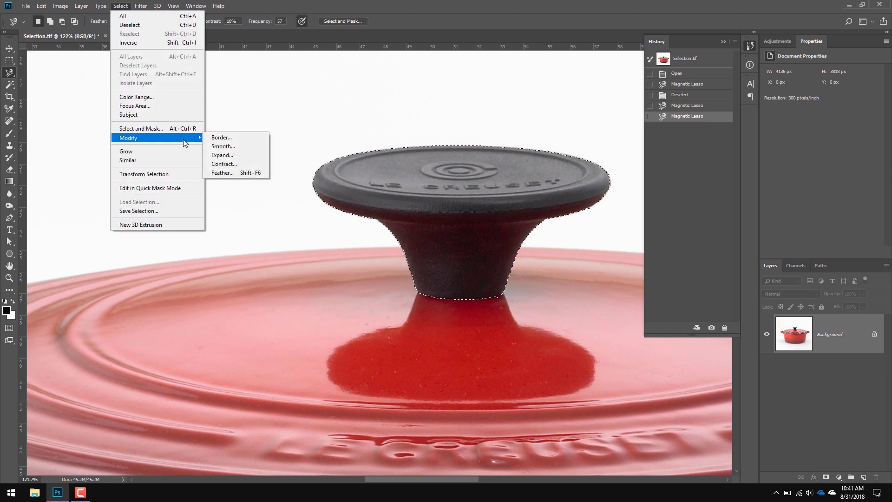
left_click(223, 173)
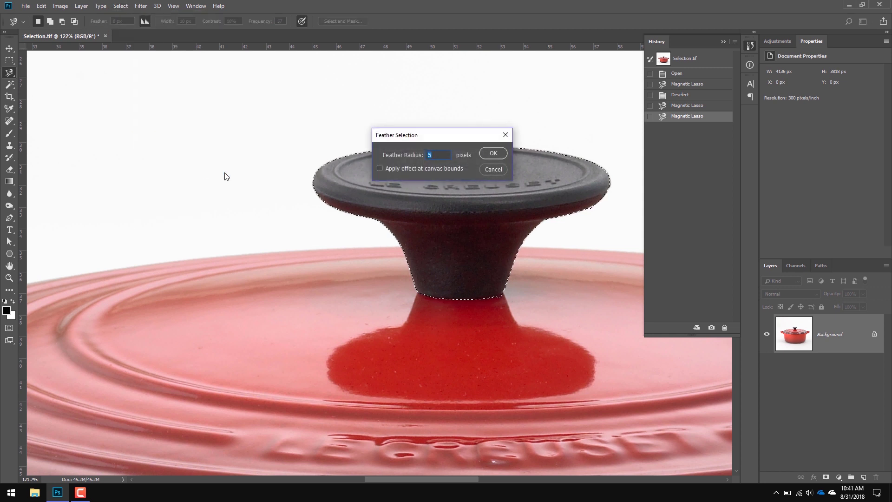
type("2")
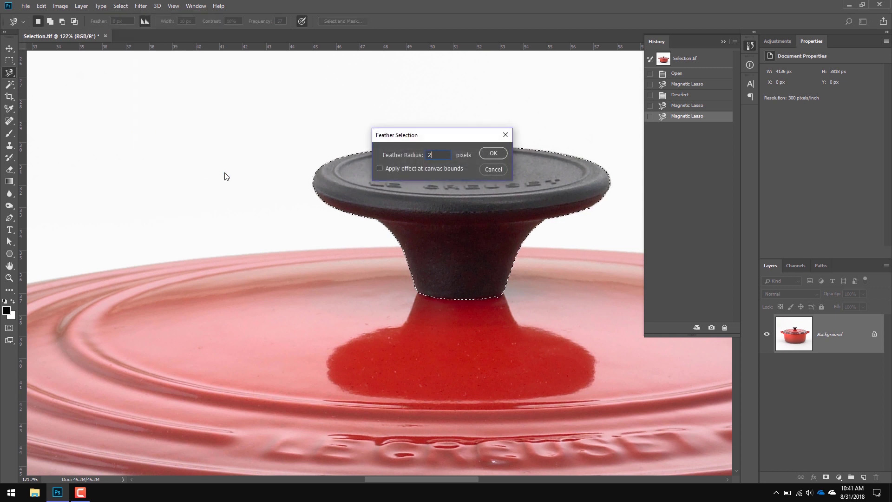
left_click(494, 154)
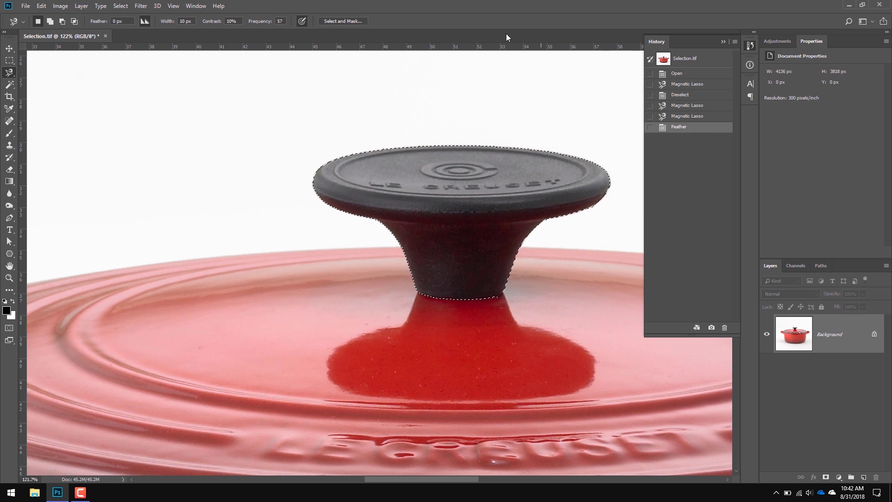
Step: Toggle Edit > Undo/Redo Delete States, then step back one history state with Ctrl+Alt+Z
left_click(41, 6)
left_click(42, 6)
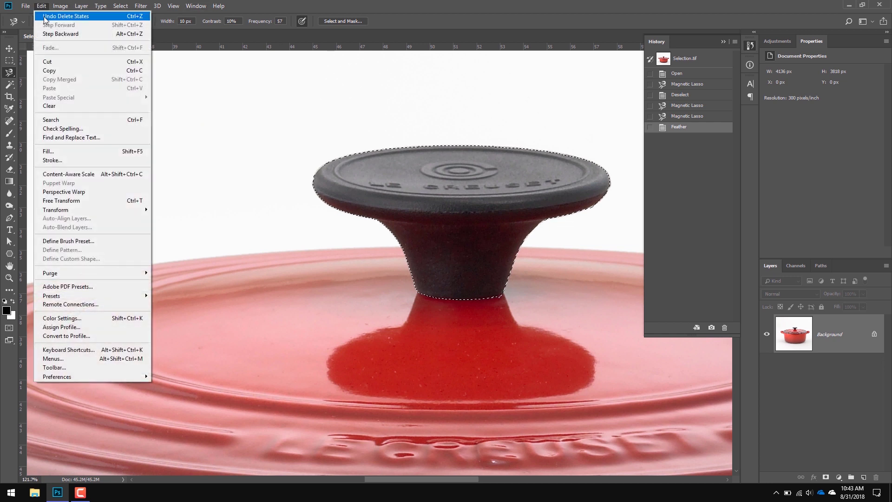
left_click(45, 17)
left_click(42, 6)
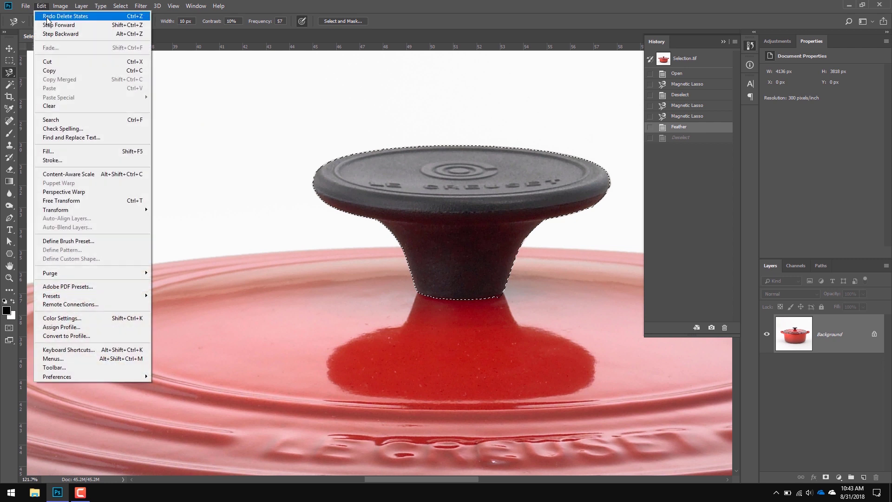
left_click(46, 17)
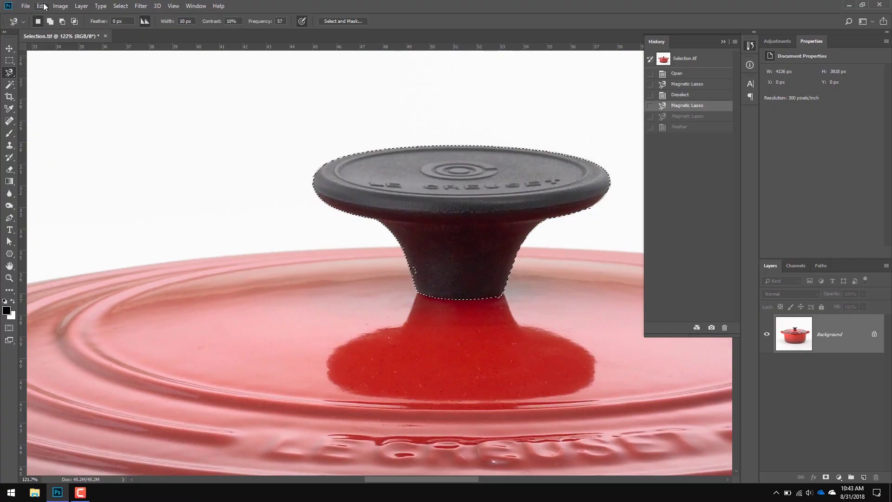
Step: Step back before the knob selection with Ctrl+Alt+Z, then forward to the feathered selection with Shift+Ctrl+Z
key("ctrl+alt+z")
key("ctrl+alt+z")
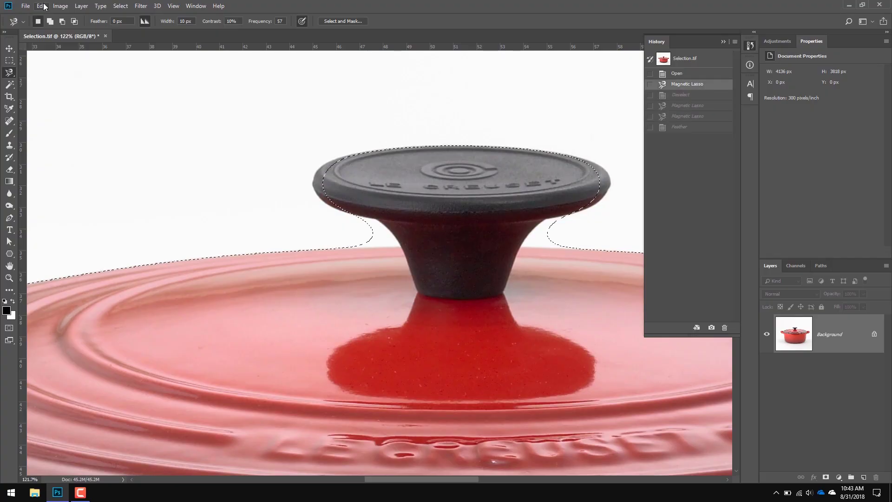
key("ctrl+alt+z")
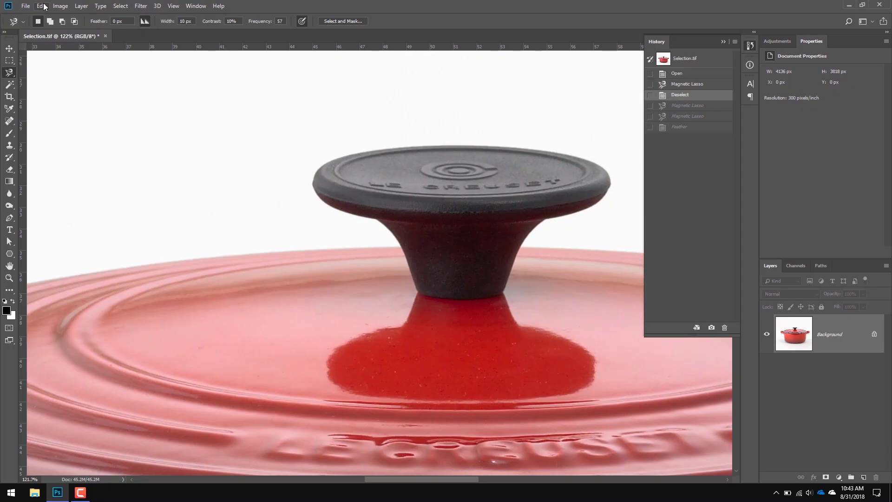
key("ctrl+shift+z")
key("ctrl+shift+z")
key("ctrl+shift+z")
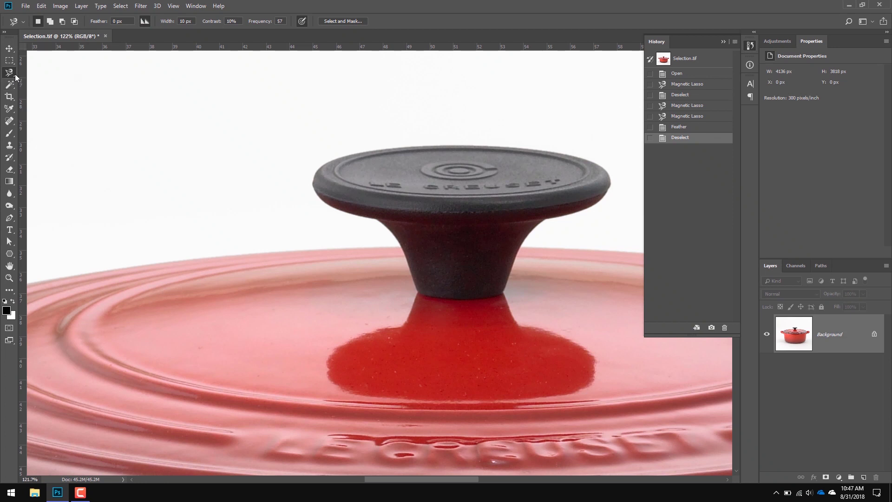
left_click(15, 75)
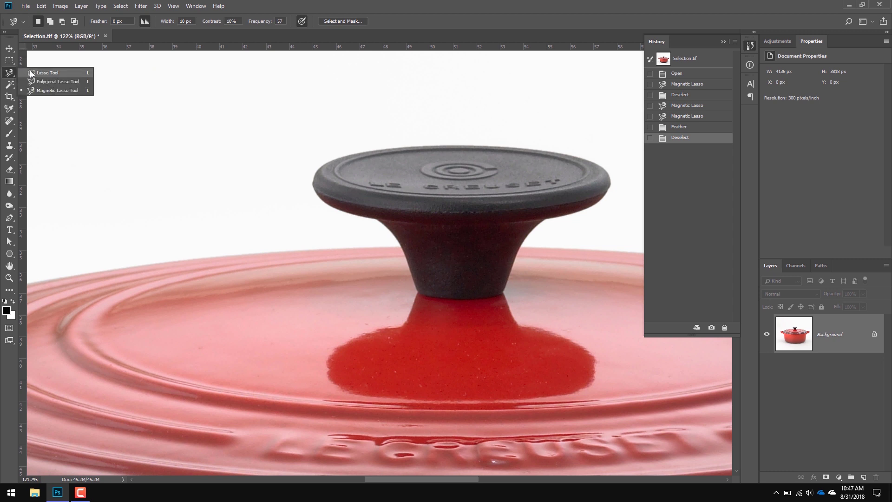
Step: Choose Magnetic Lasso, then cycle the lasso tools with Shift+L until the freehand Lasso Tool is active
left_click(71, 91)
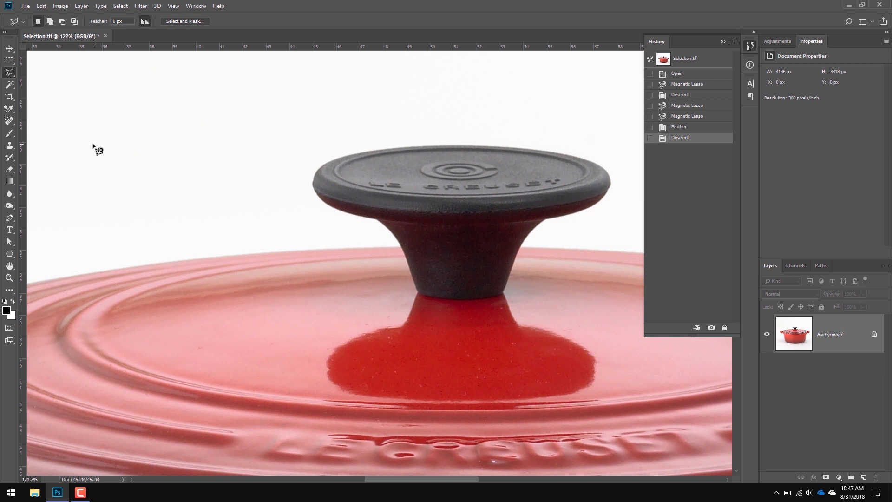
key("shift+l")
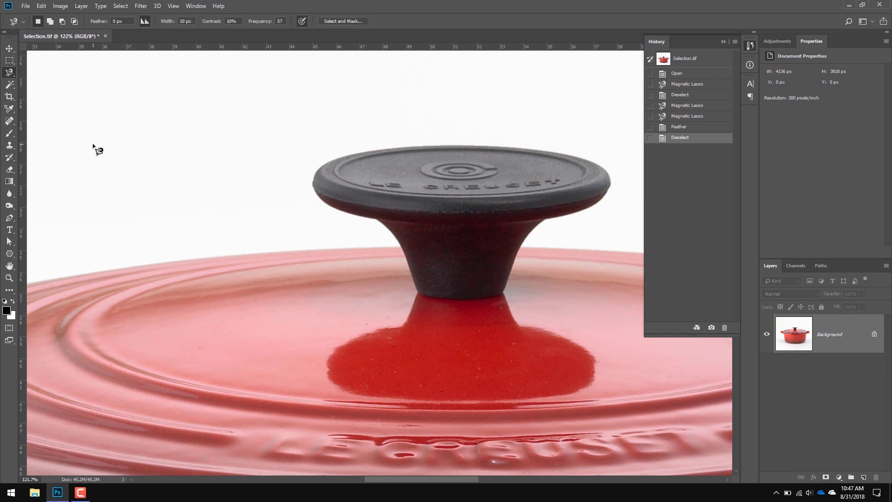
key("shift+l")
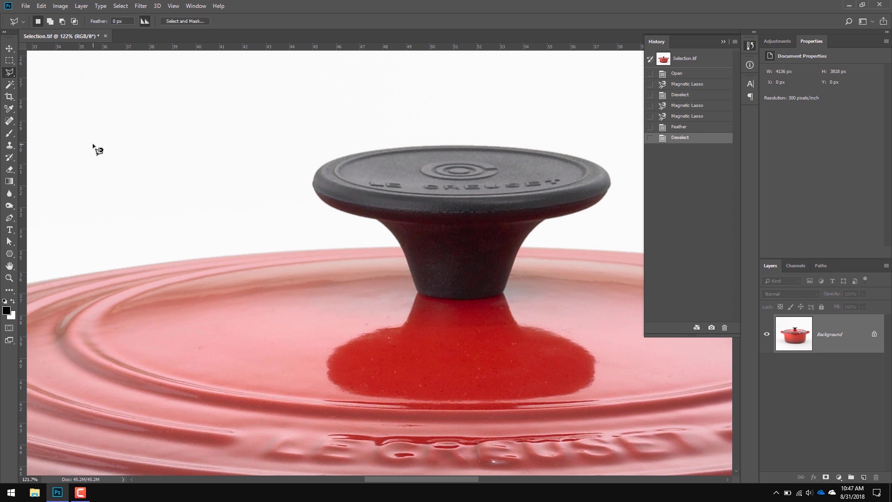
key("shift+l")
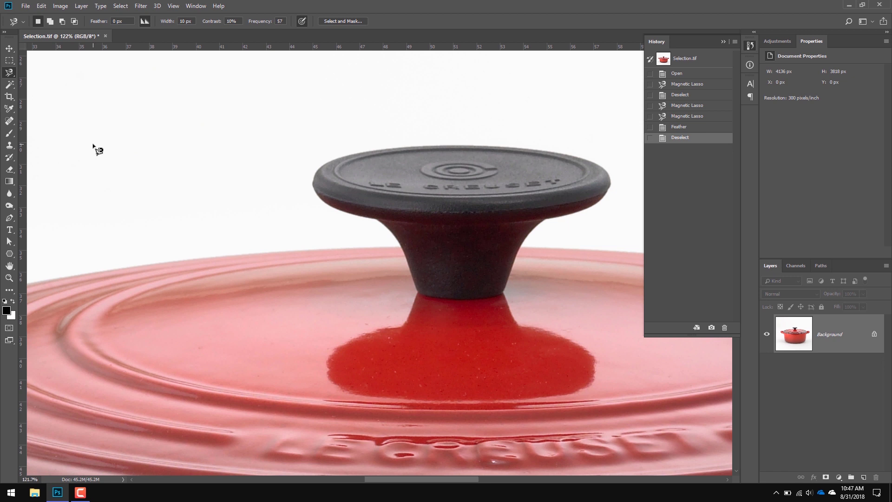
key("shift+l")
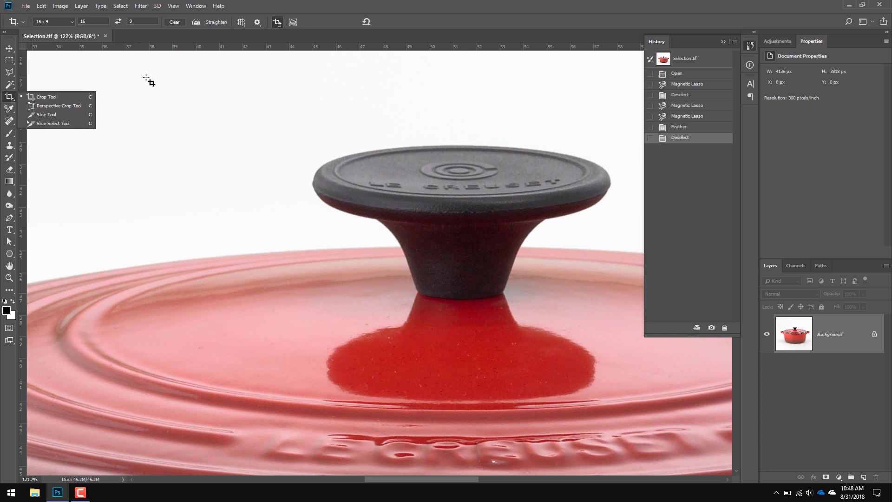
Step: Cycle through Rectangular Marquee (M), Move (V), Spot Healing (J), Clone Stamp (S), ending on the Hand tool (H)
key("m")
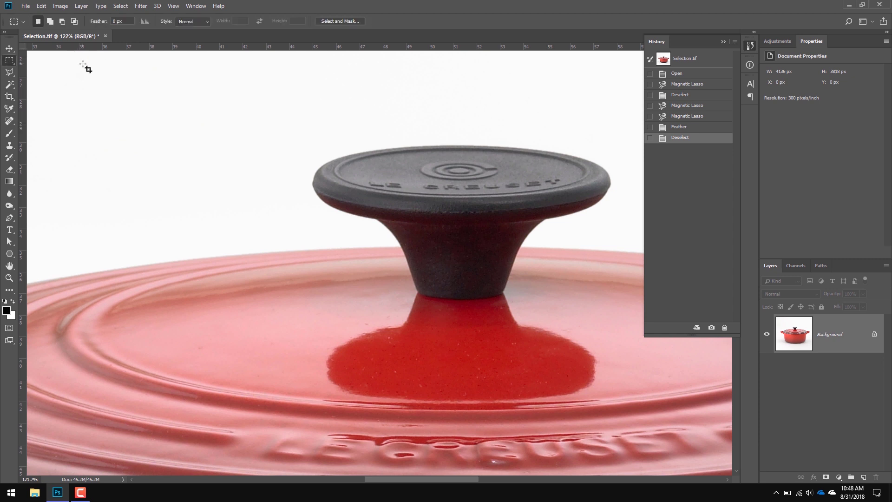
key("v")
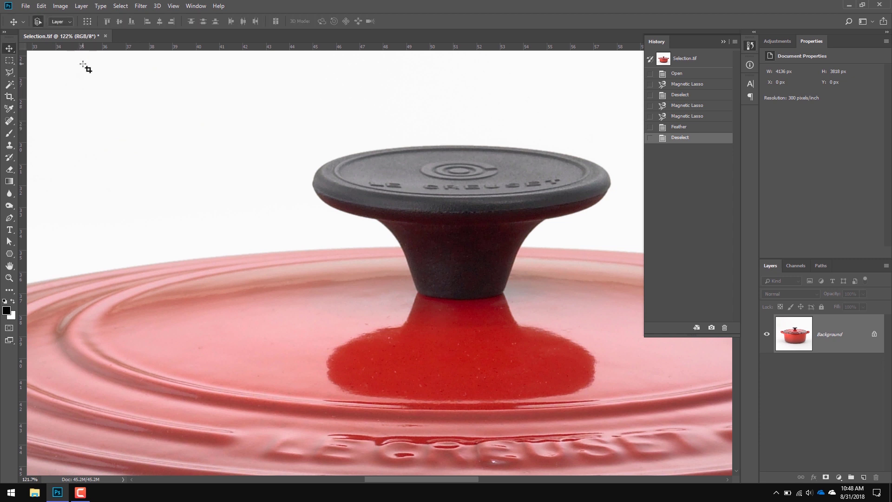
key("j")
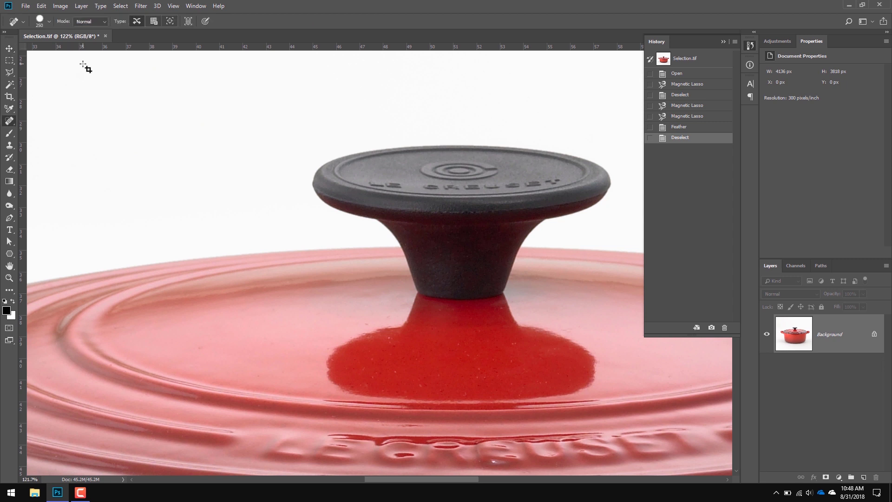
key("s")
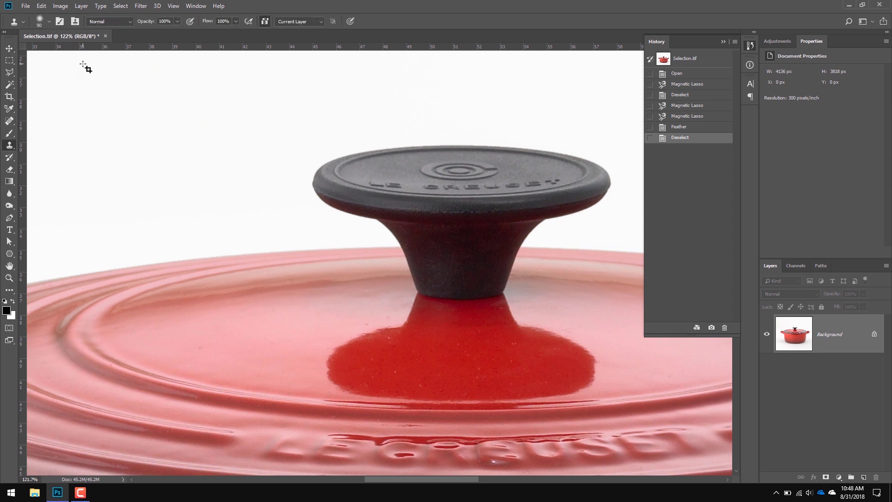
key("h")
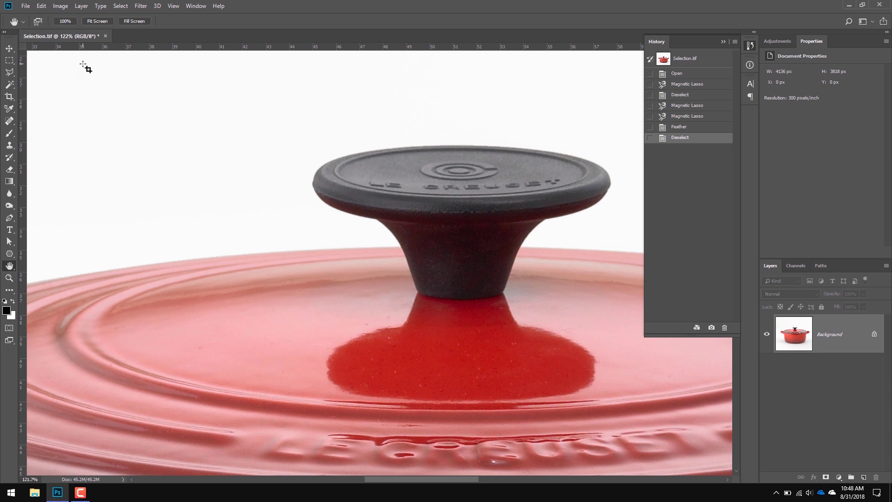